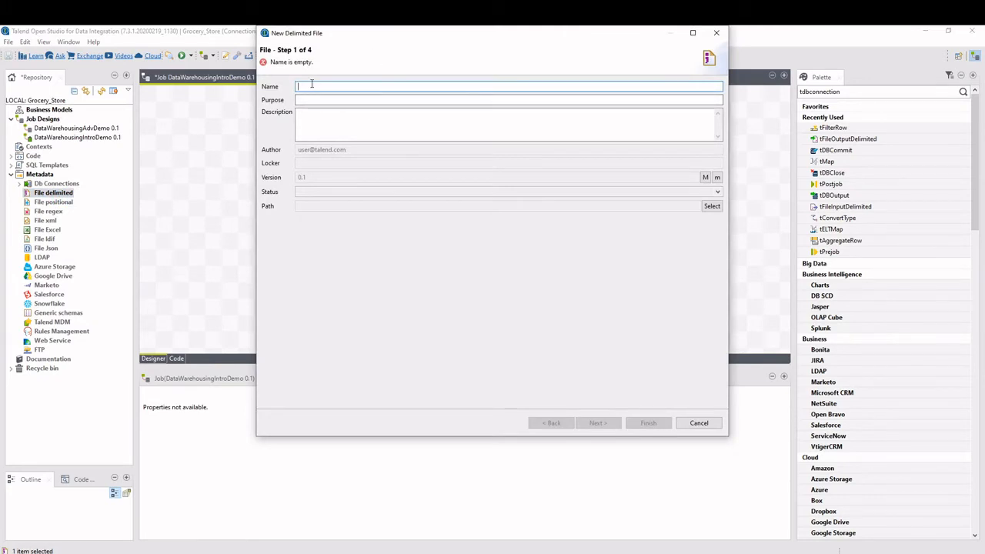
Name the new delimited file metadata Grocery_Products and continue to the file settings.
text(Grocery_Products)
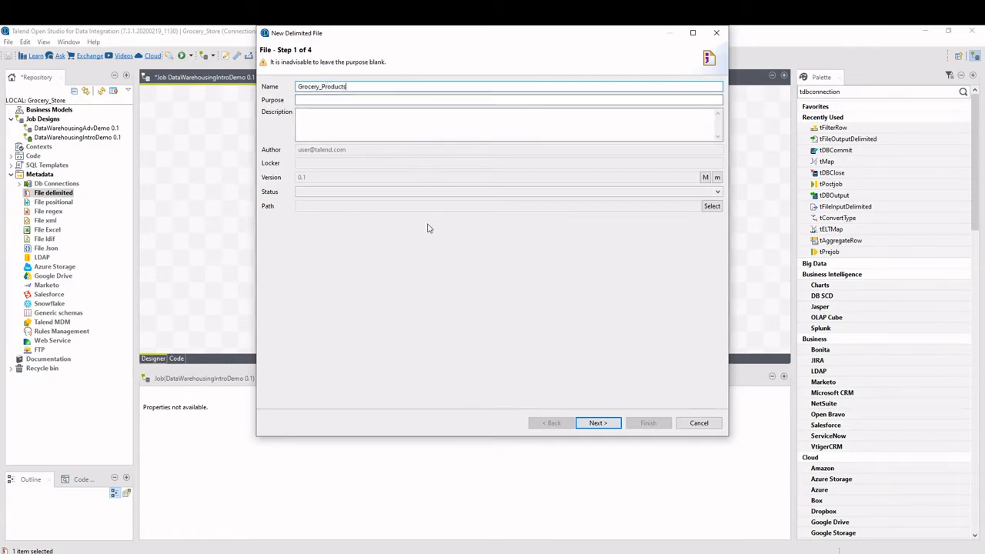
click(607, 423)
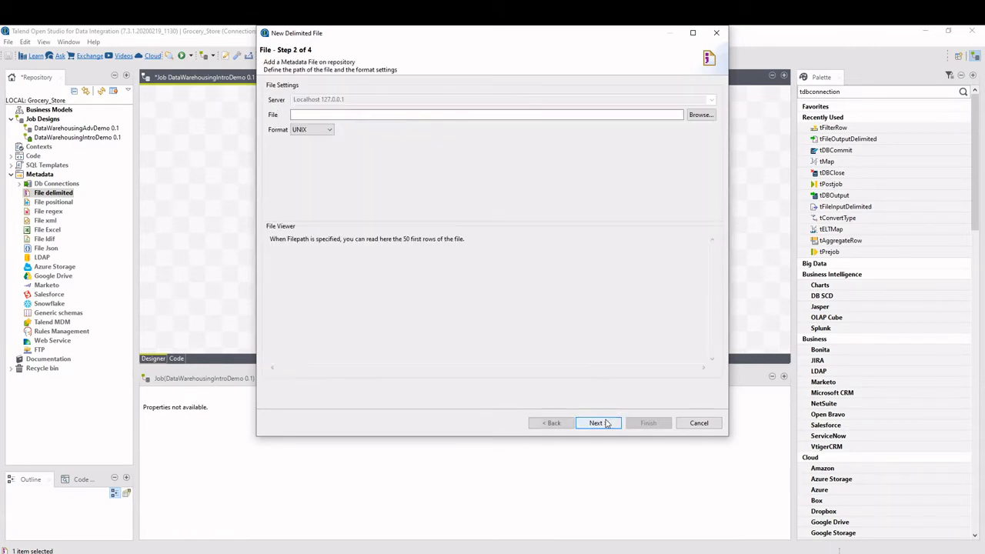
Choose the text file Products1.txt in D:/Talend/data as the source file.
click(700, 115)
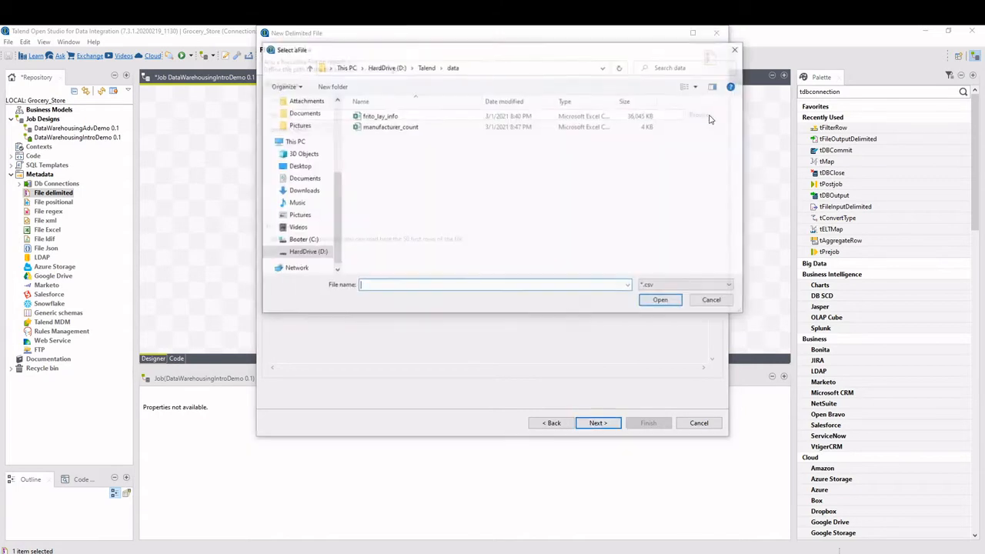
click(654, 285)
click(654, 303)
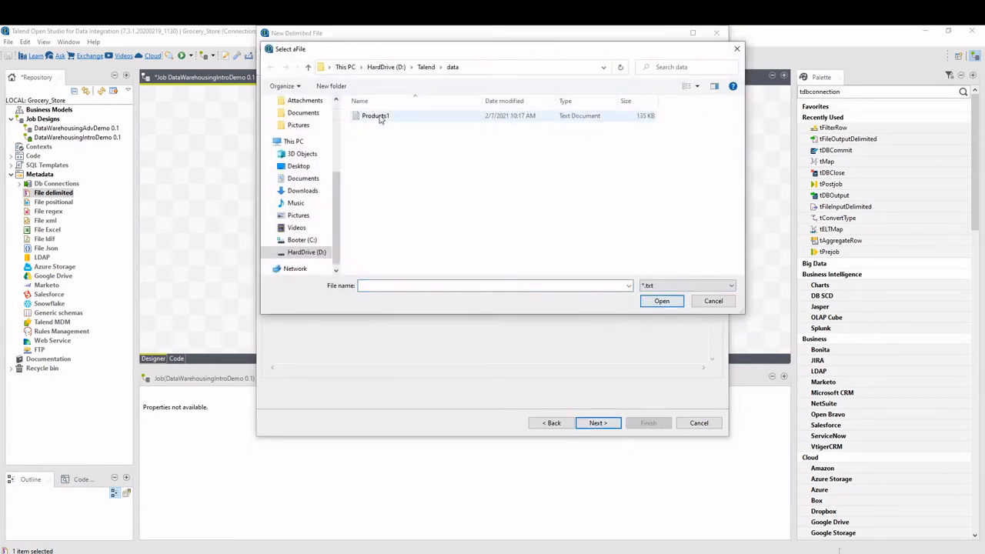
double_click(385, 117)
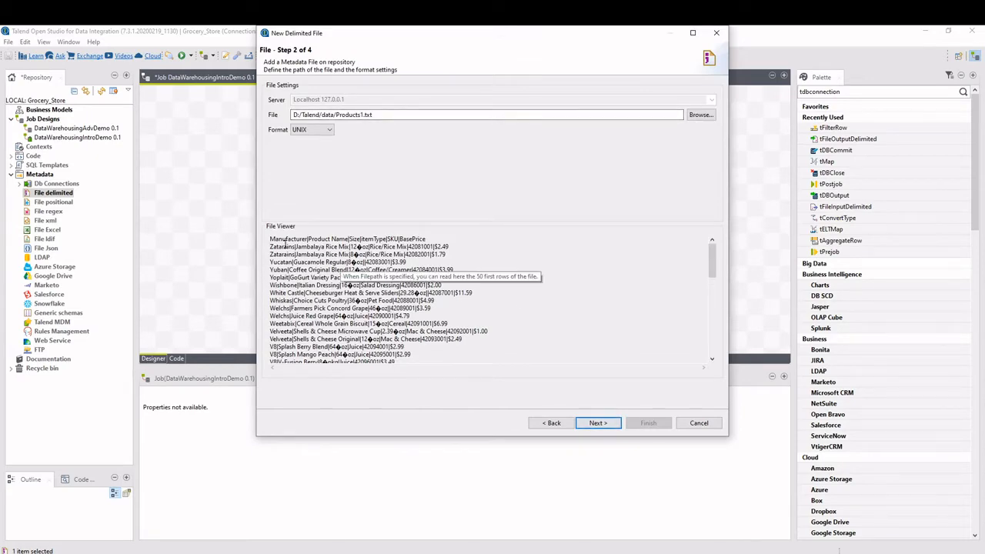
Look over the header and rows of the file preview, set the file format to WINDOWS and continue to the parse settings.
mouse_move(711, 254)
mouse_down()
mouse_move(713, 279)
mouse_move(712, 246)
mouse_up()
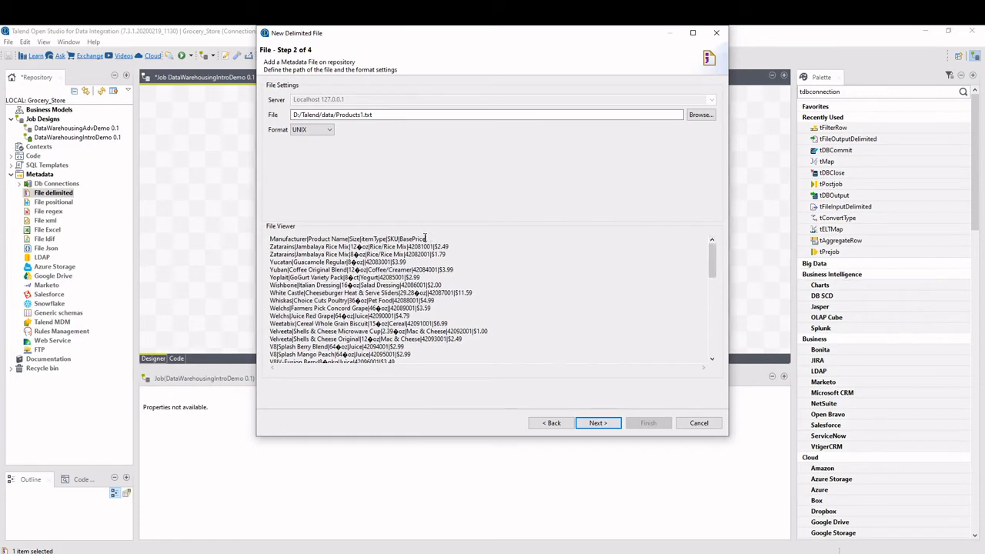
drag(428, 238, 346, 230)
click(351, 246)
click(316, 130)
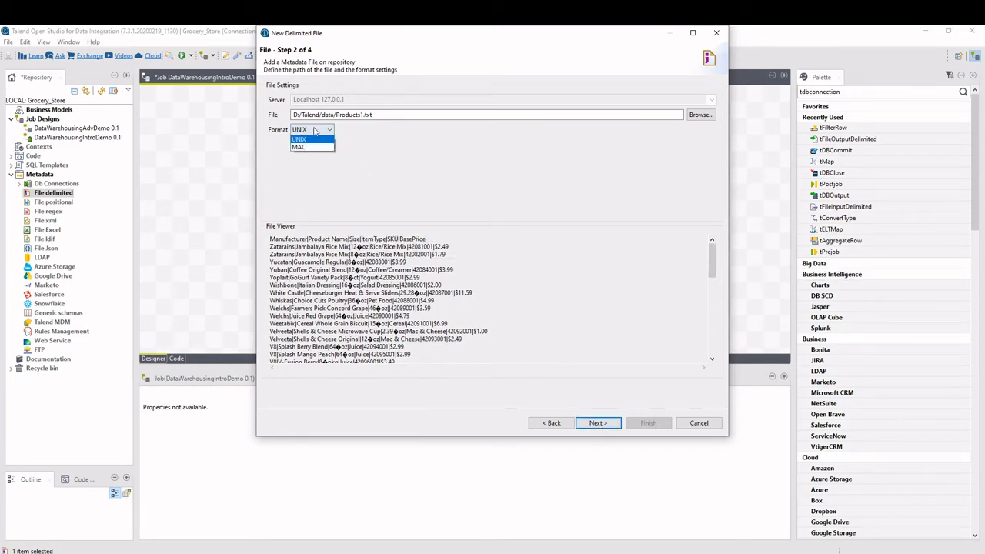
click(316, 141)
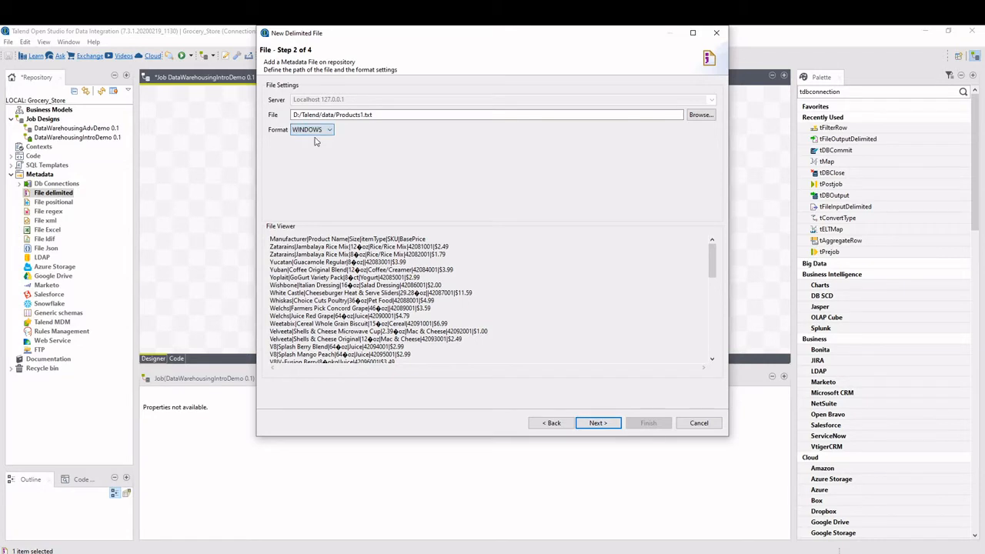
click(597, 424)
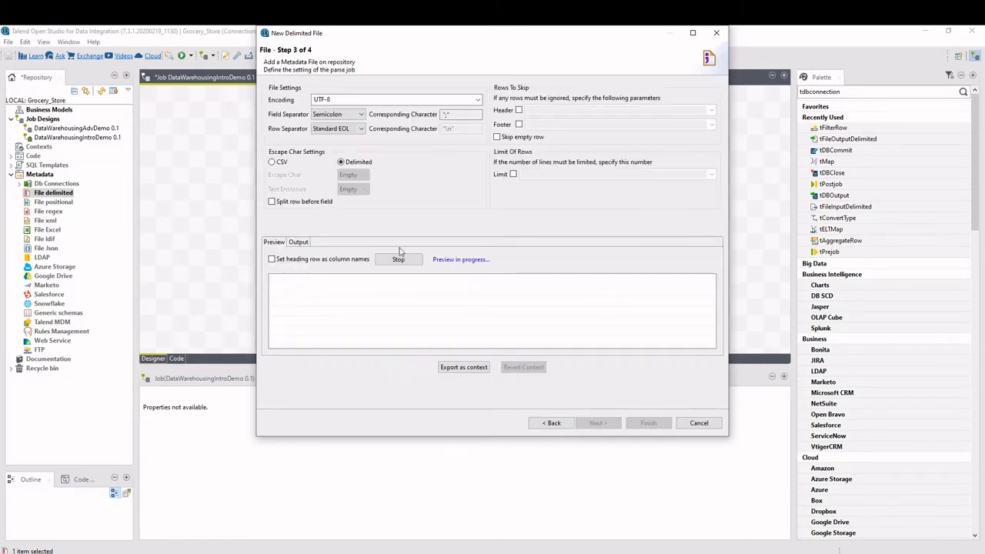
Skip 1 header row, set the field separator to Custom UTF8 with the pipe character "|", and continue.
click(519, 111)
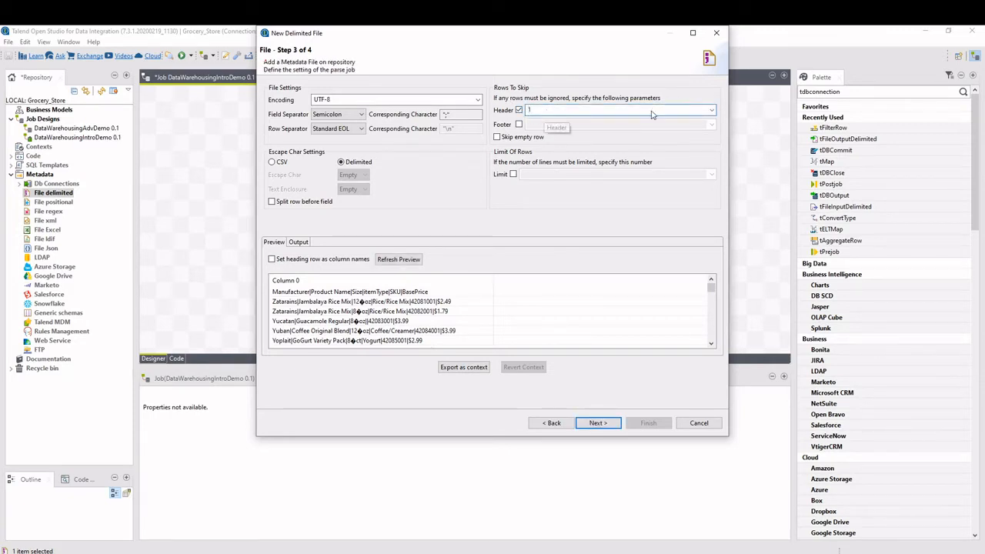
click(710, 111)
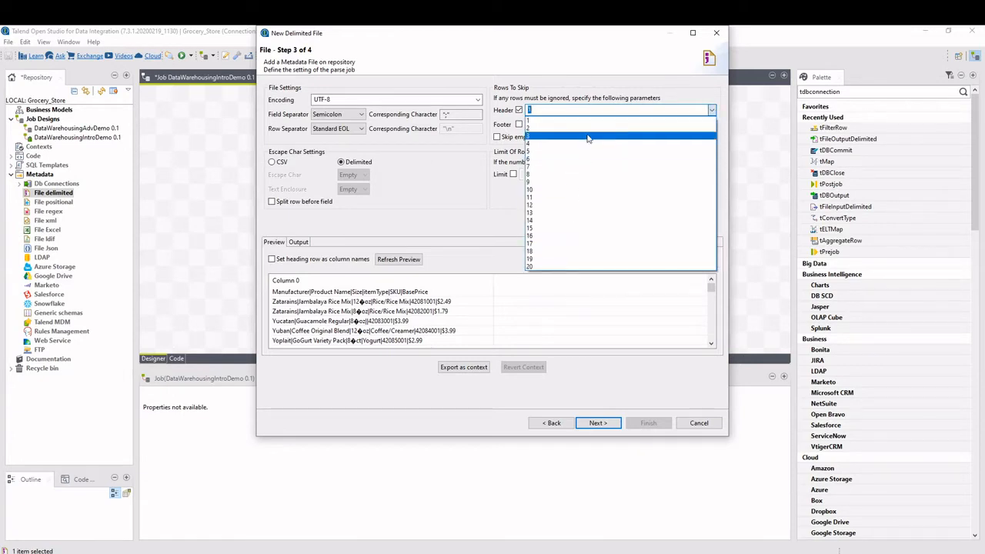
click(482, 209)
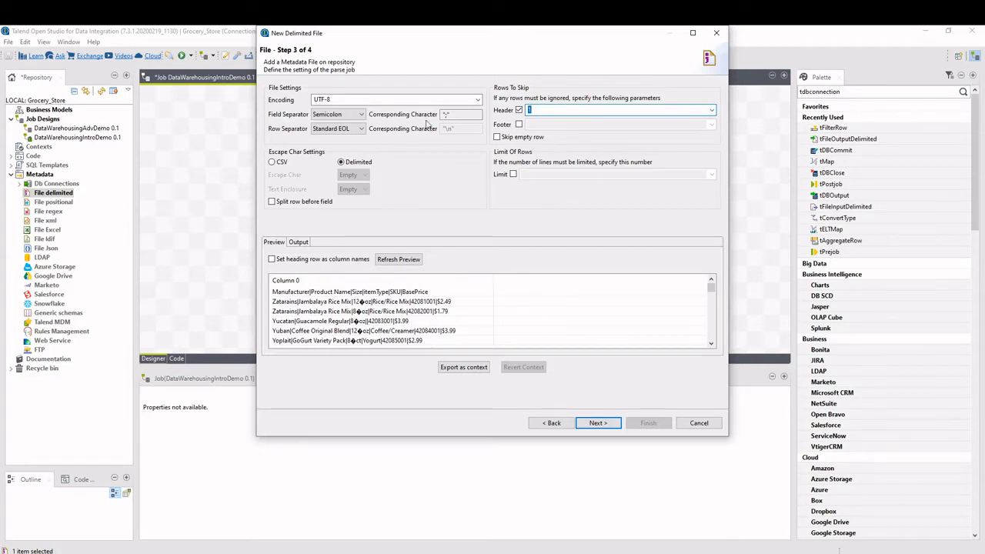
click(345, 115)
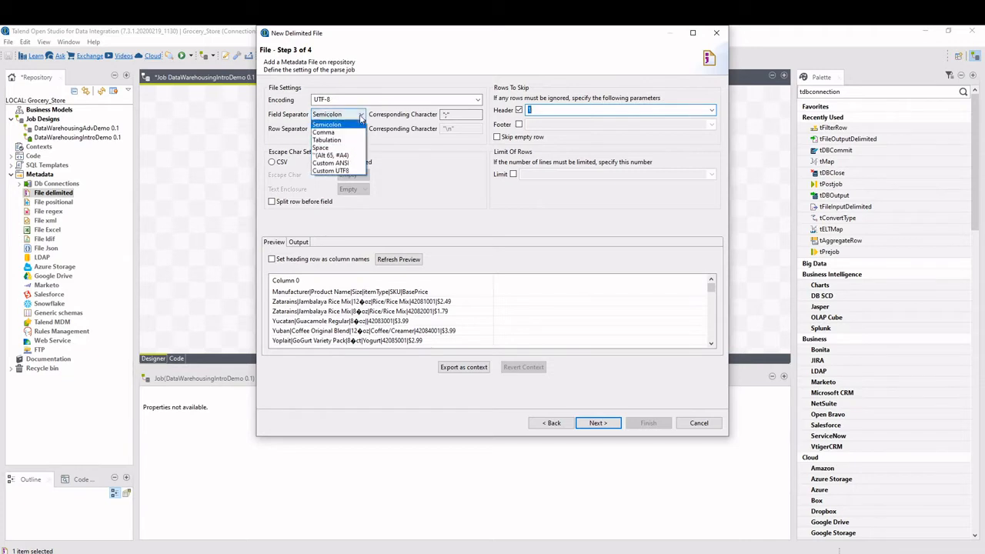
click(349, 171)
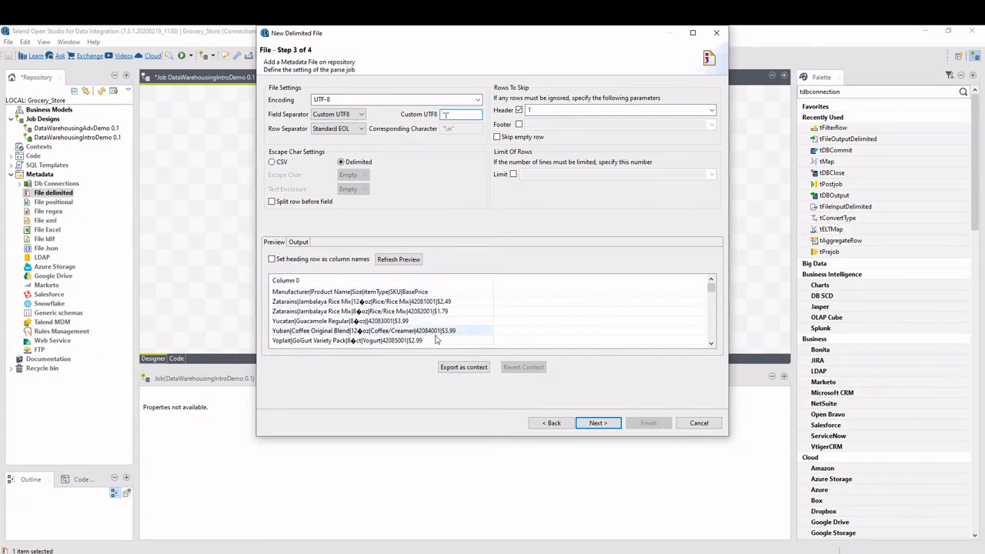
click(605, 424)
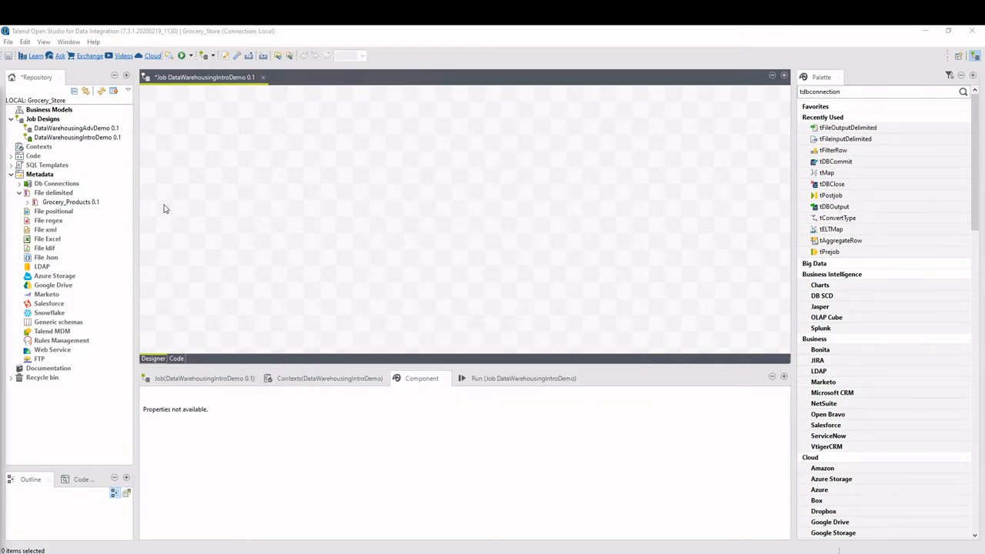
Add Grocery_Products to the job as a tFileInputDelimited component and place a tFileOutputDelimited component well to its right.
click(64, 203)
drag(62, 205, 225, 213)
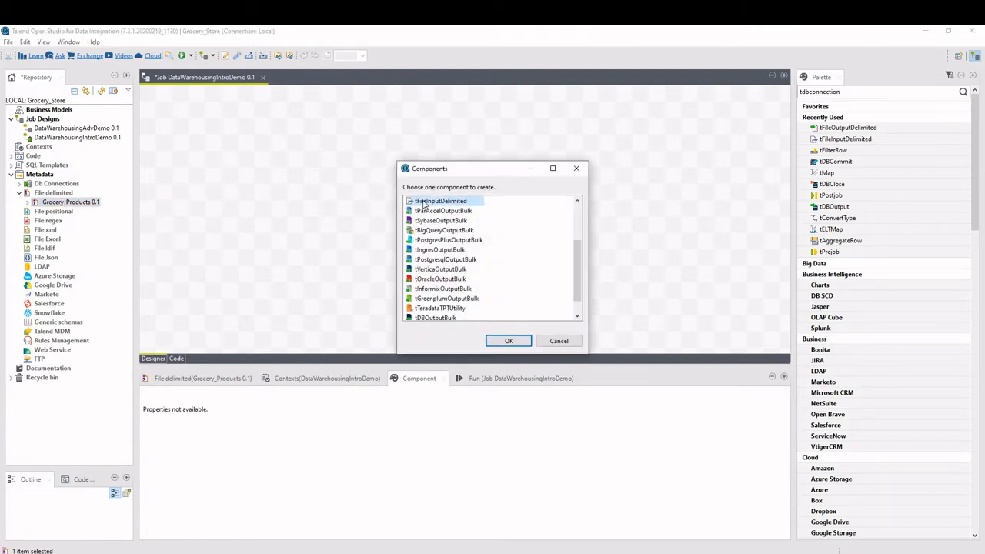
click(505, 341)
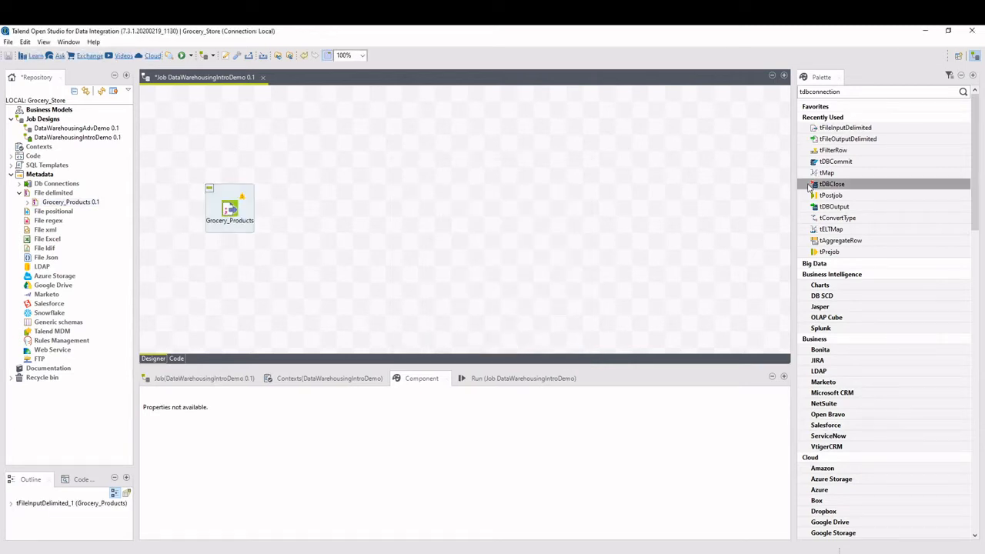
drag(824, 142, 625, 205)
drag(464, 159, 595, 209)
Set the output component's file name to the manufacturer_counts text file in D:/Talend/data.
click(374, 435)
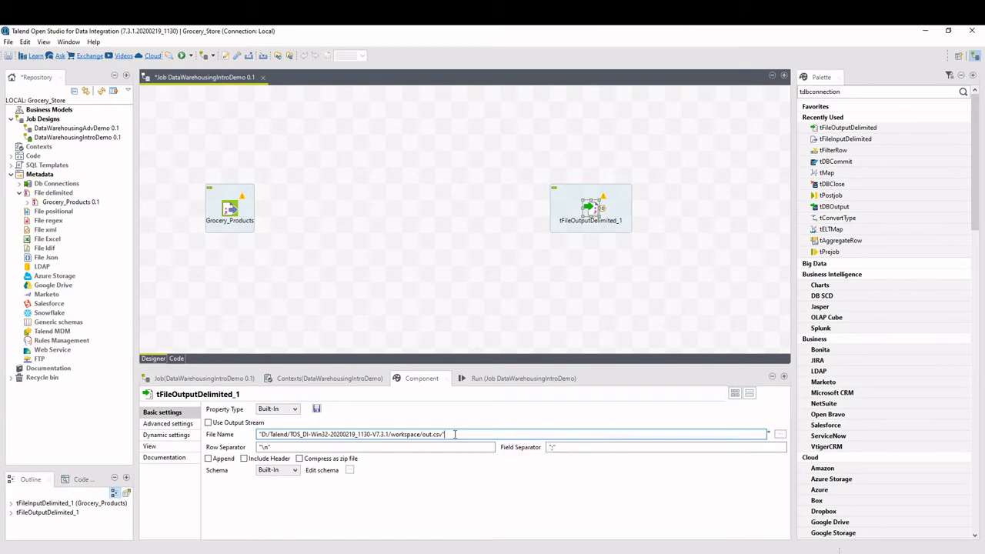
click(780, 436)
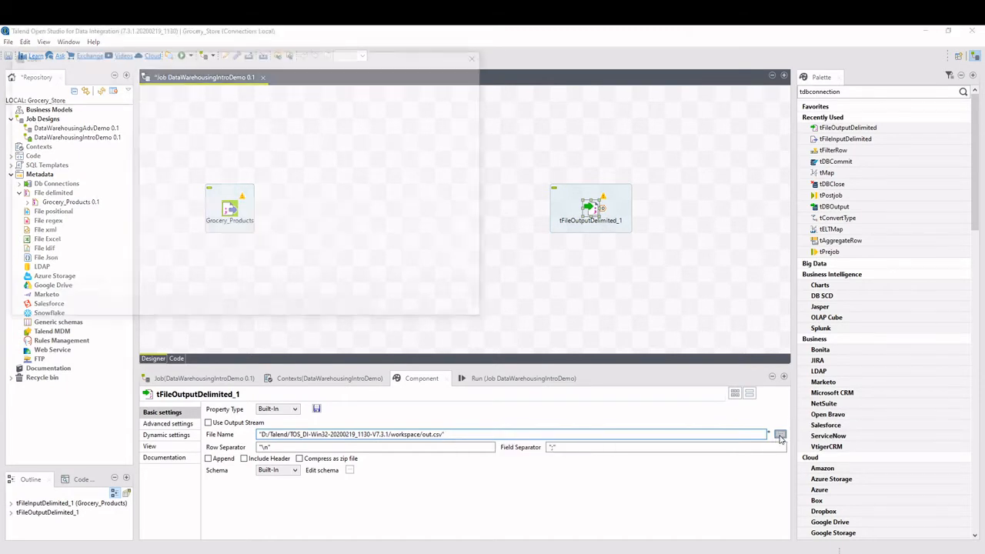
click(138, 73)
double_click(114, 122)
click(132, 124)
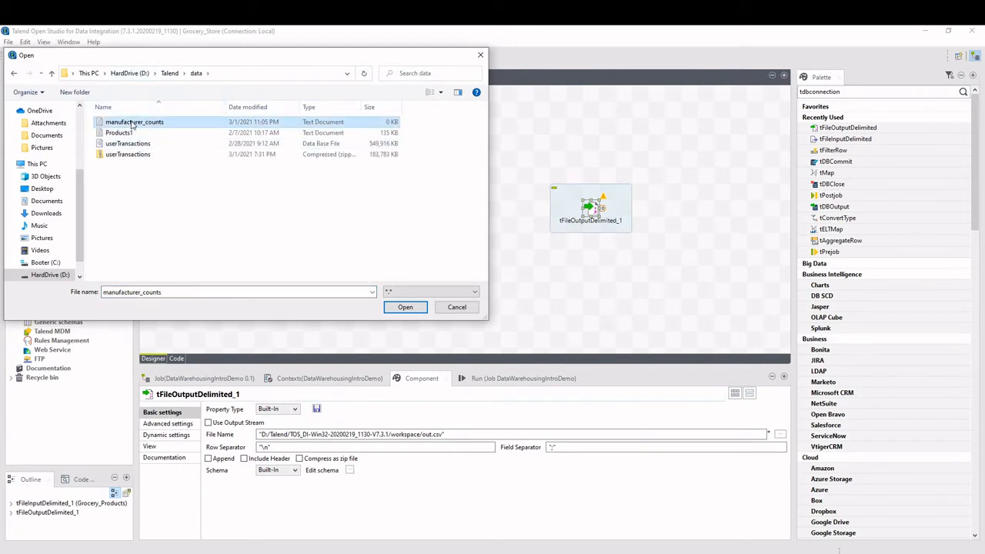
click(397, 311)
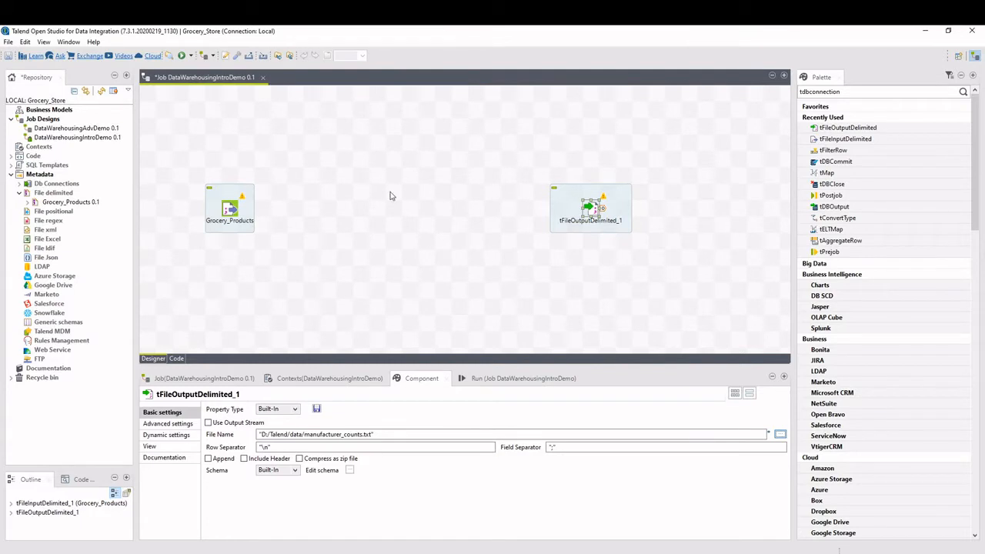
click(391, 197)
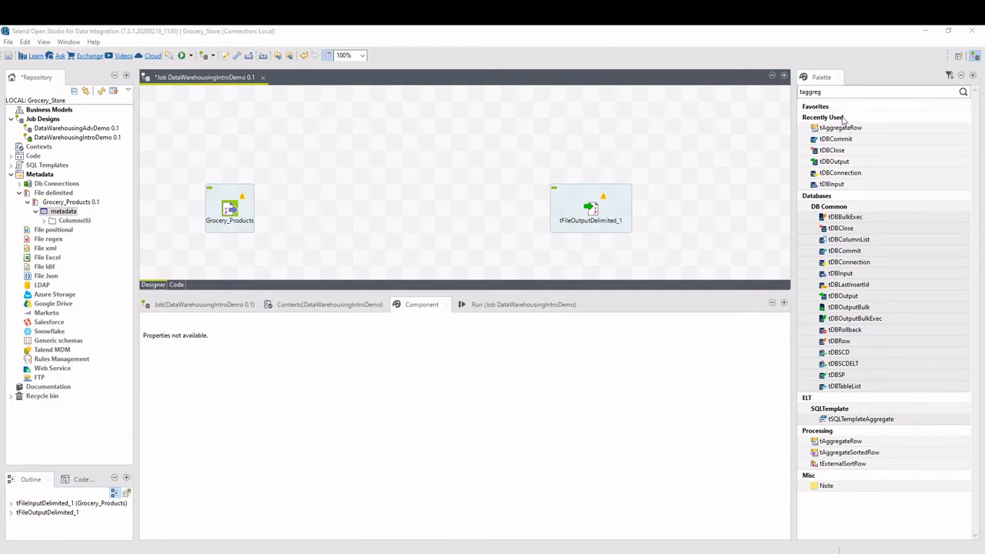
Place a tAggregateRow component between the input and output components and connect the main row of Grocery_Products to it.
click(829, 91)
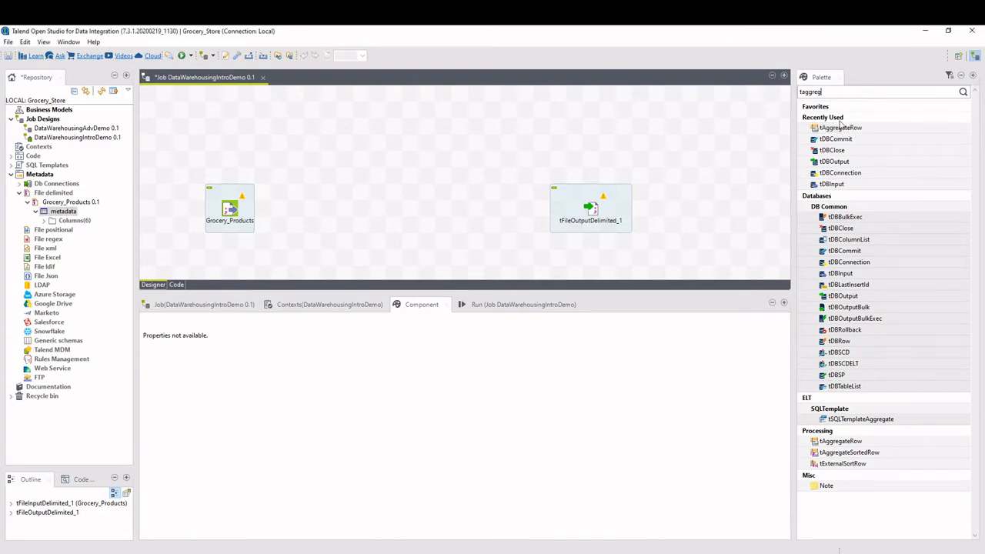
click(838, 128)
drag(838, 129, 344, 209)
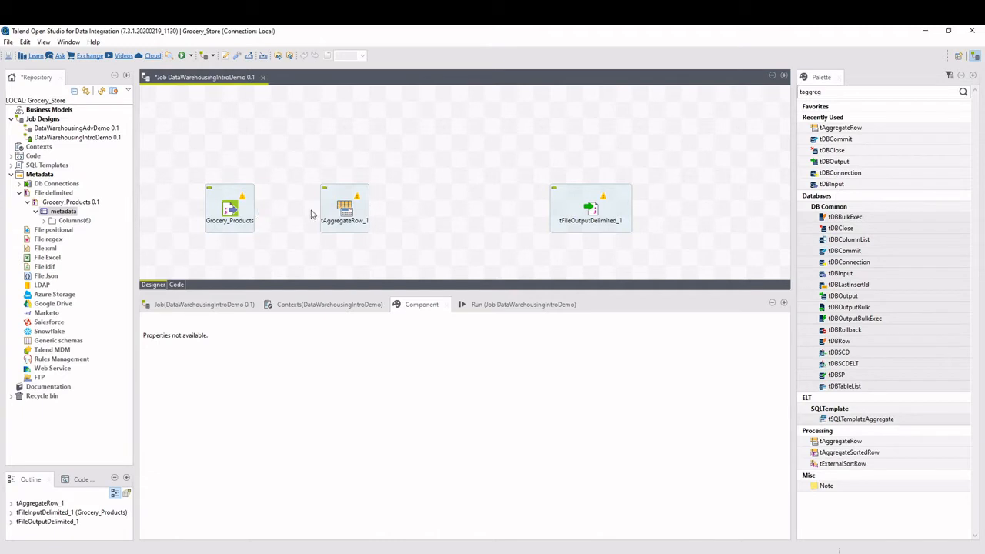
click(231, 214)
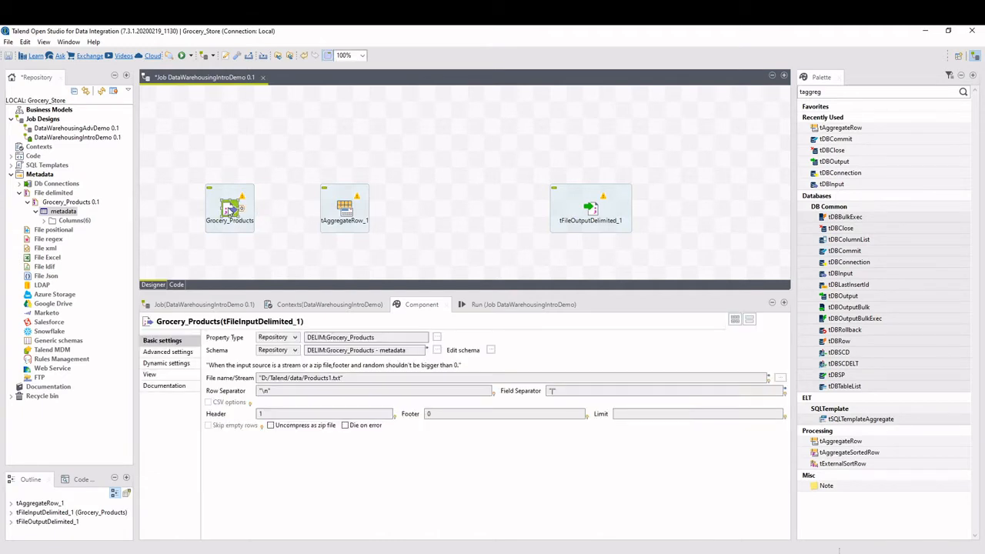
drag(242, 211, 344, 209)
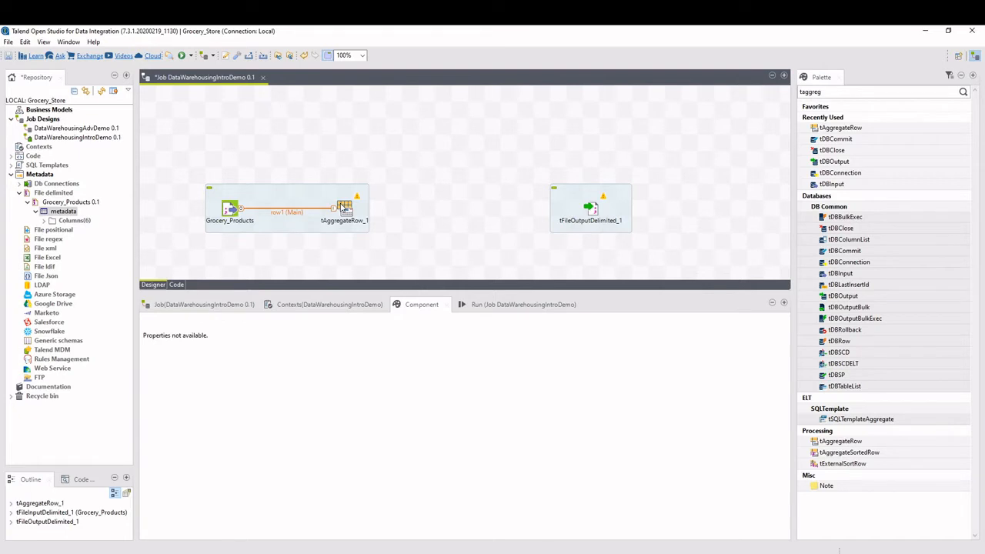
Open the schema of tFileOutputDelimited_1 and add a column named manufacturer.
click(592, 213)
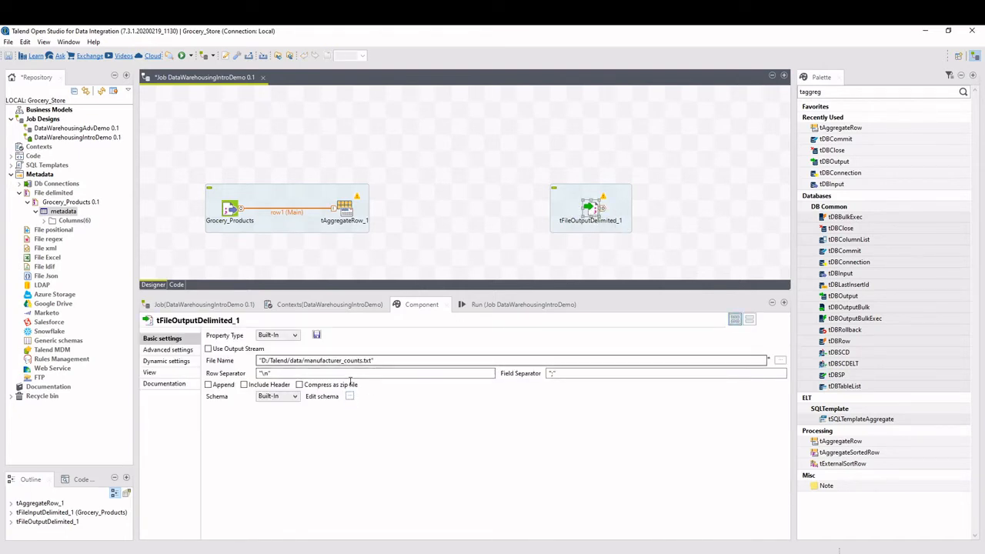
click(350, 397)
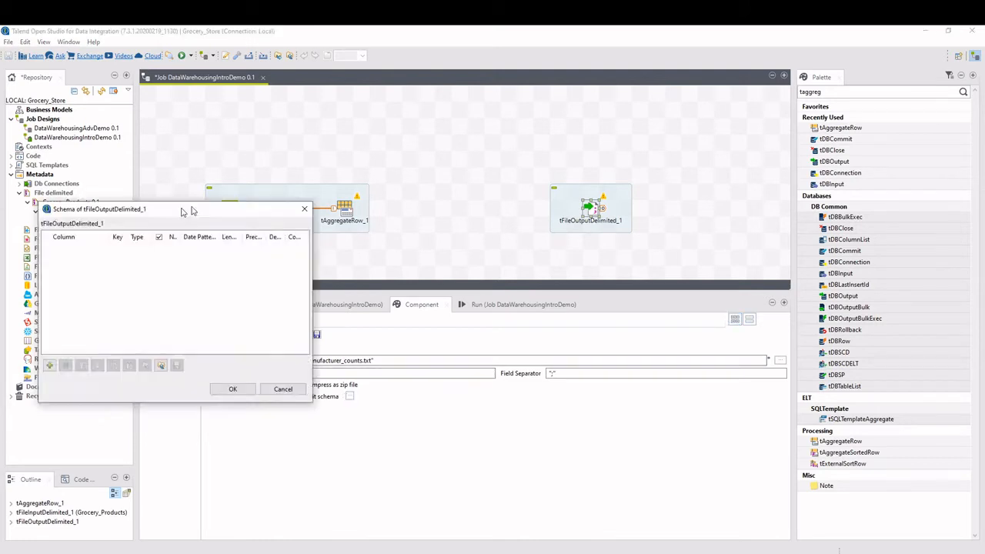
click(310, 289)
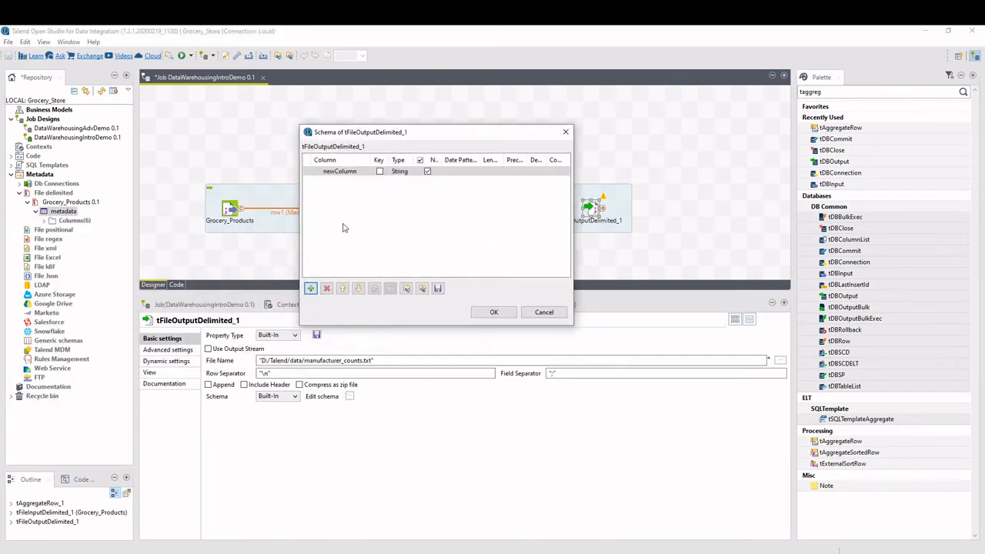
click(338, 171)
text(manufacturer)
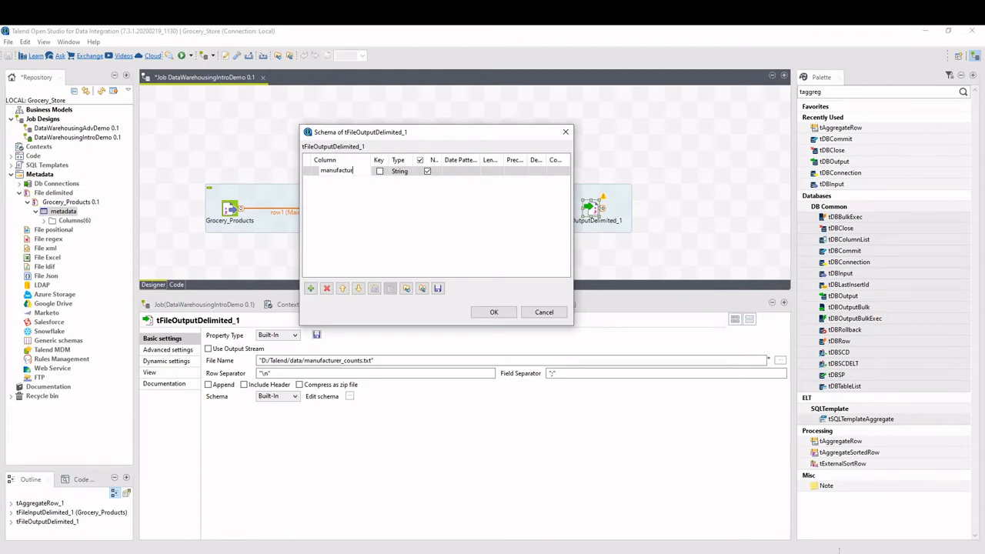
Add a second schema column named numProducts, change its data type and accept the schema.
click(310, 289)
click(339, 180)
text(numProdu)
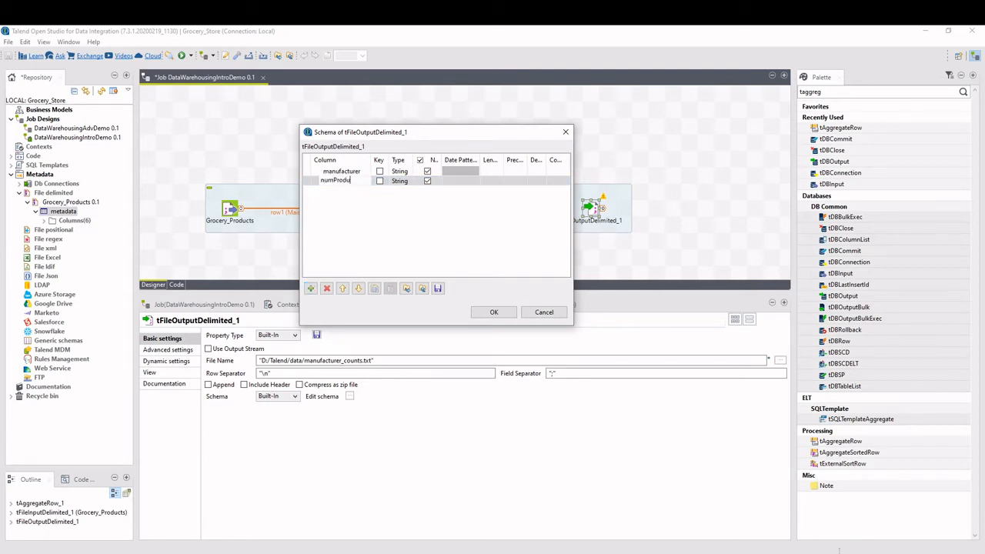
click(408, 181)
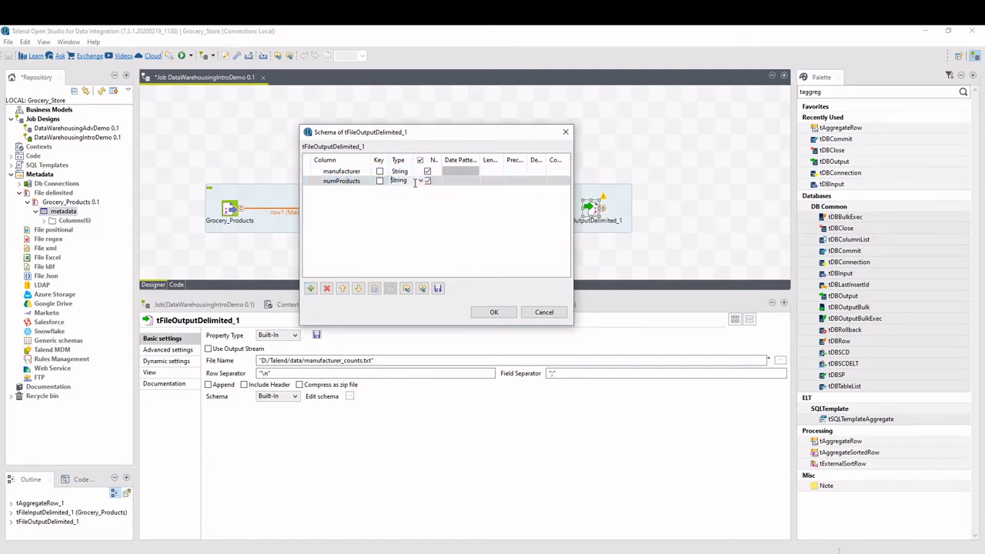
click(420, 181)
click(404, 251)
click(494, 313)
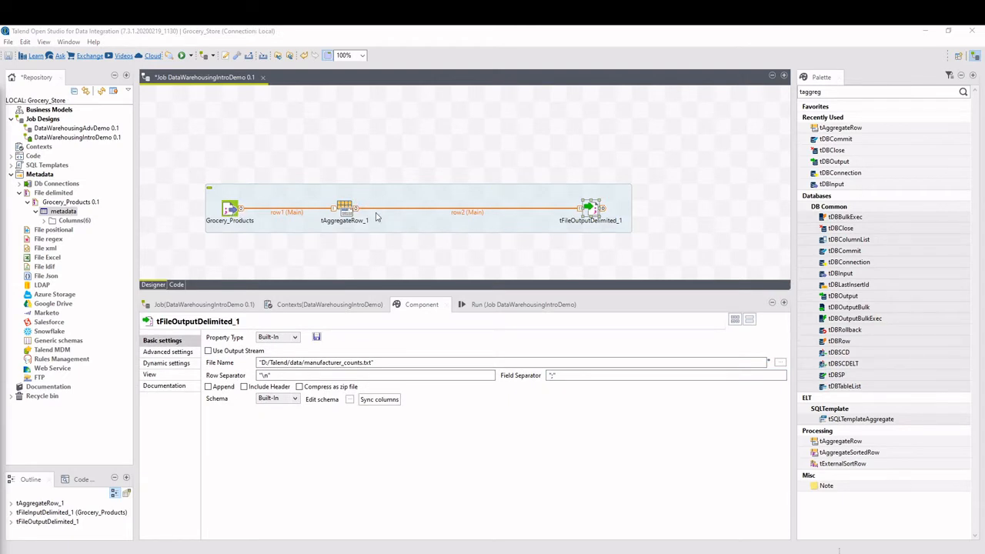
Group tAggregateRow_1 by the output column manufacturer, taken from the input column Manufacturer.
click(346, 212)
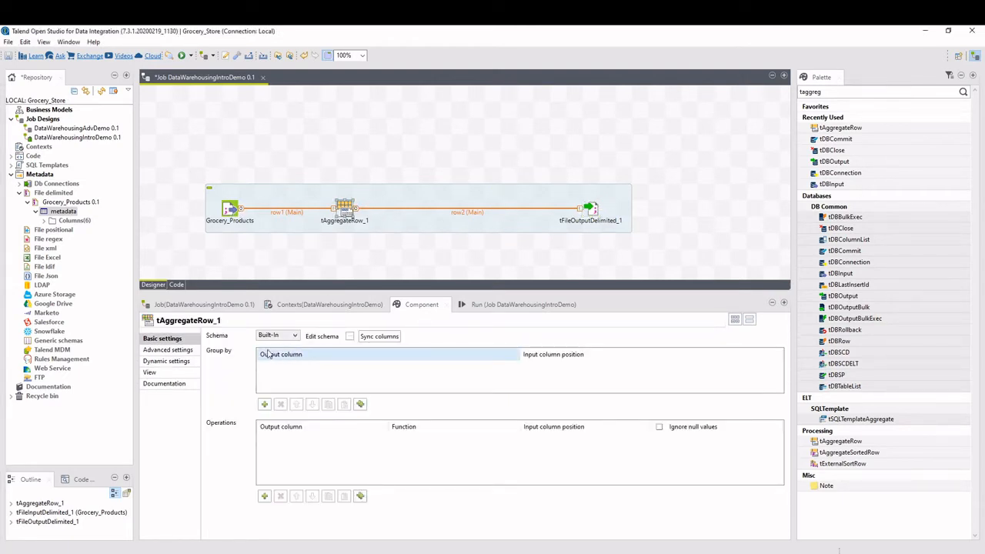
click(264, 404)
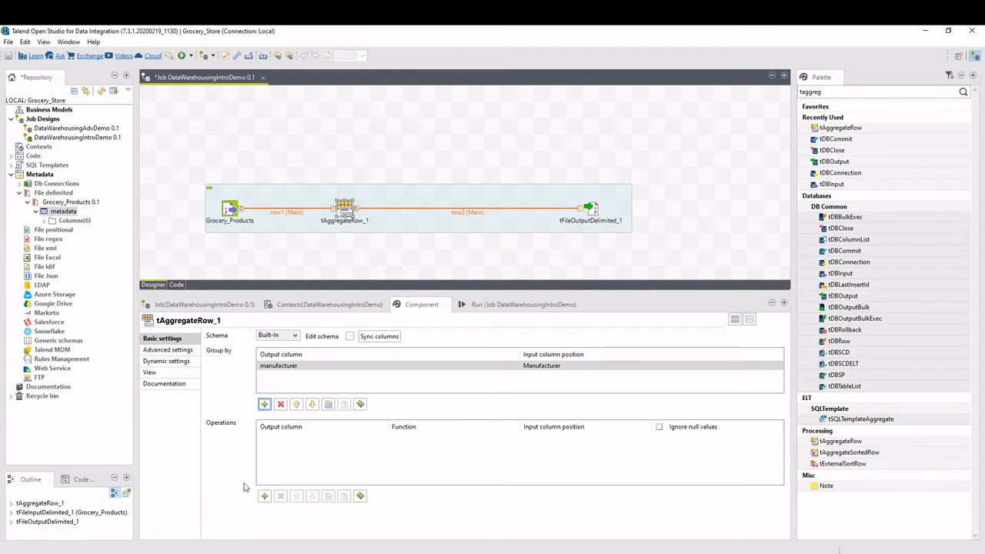
Add a numProducts operation to tAggregateRow_1 using the count(distinct) function on the input column ProductName.
click(264, 496)
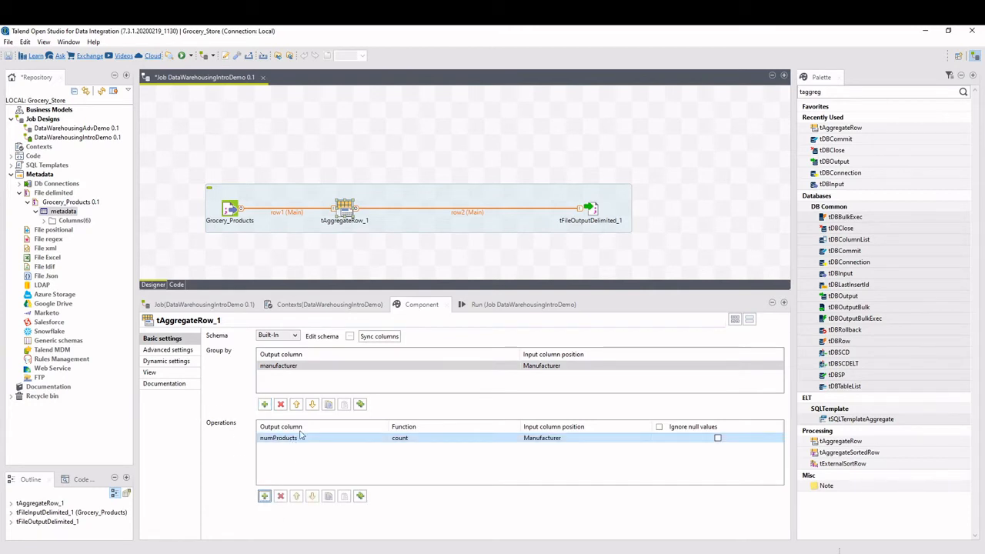
click(408, 439)
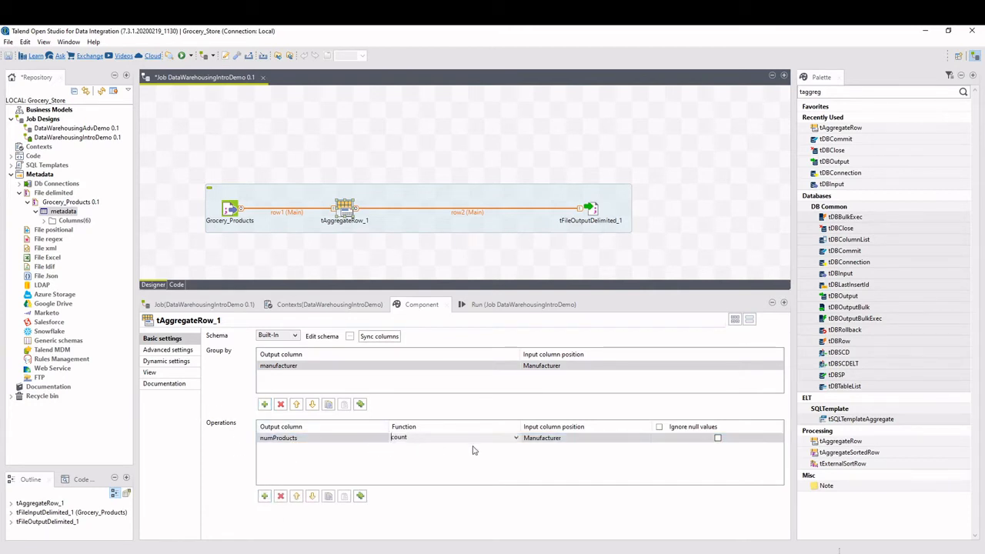
click(516, 439)
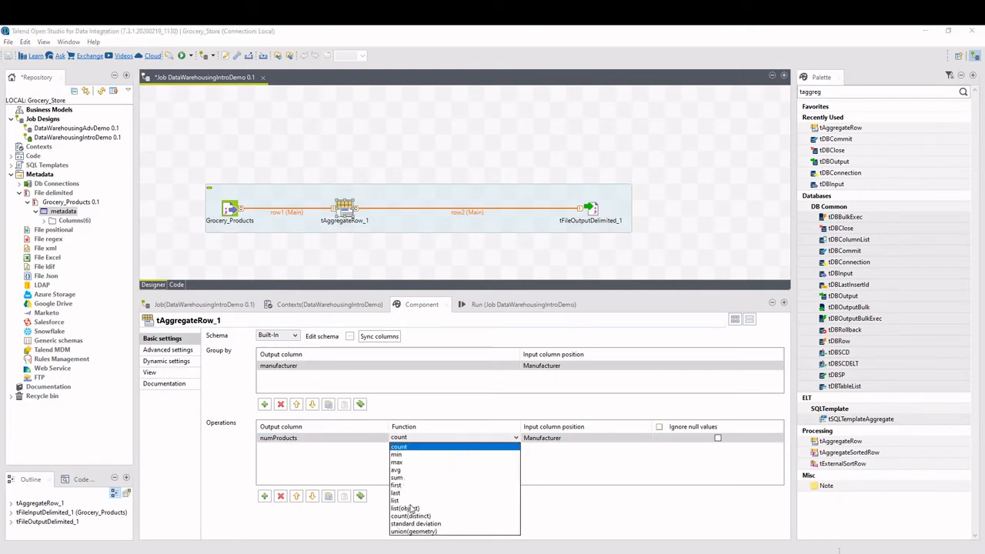
click(412, 517)
click(609, 438)
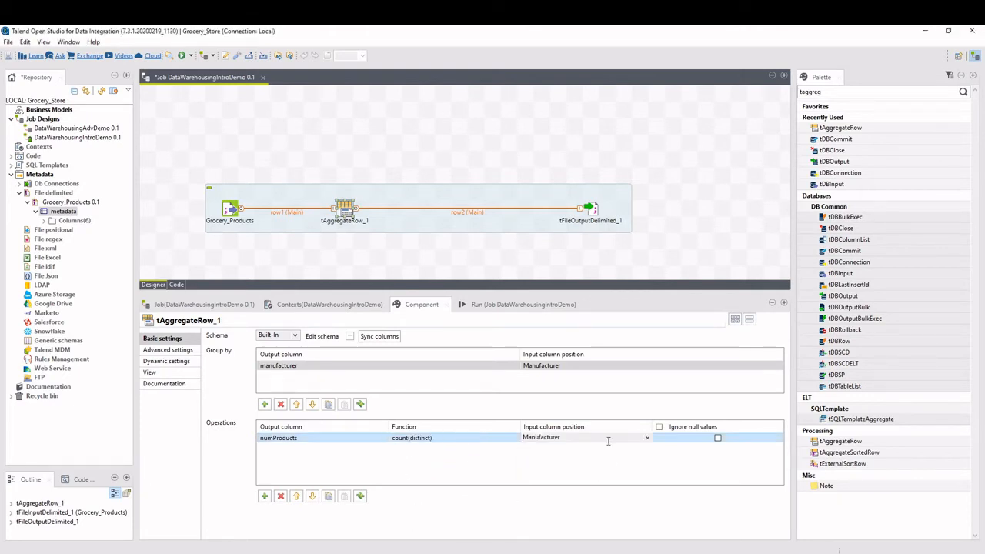
click(648, 439)
click(546, 459)
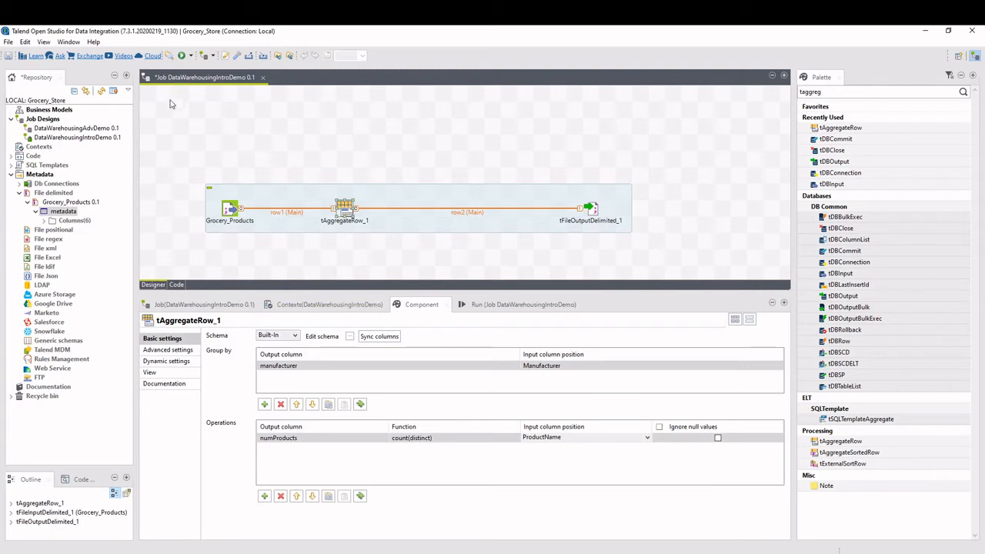
Run the DataWarehousingIntroDemo job and view the manufacturer_counts output file in Notepad.
click(182, 56)
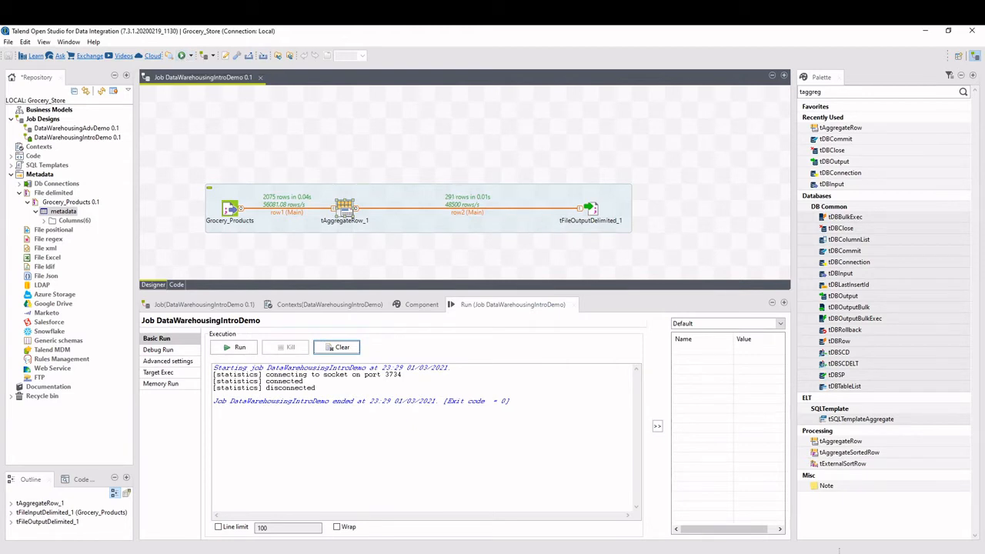
key(alt+Tab)
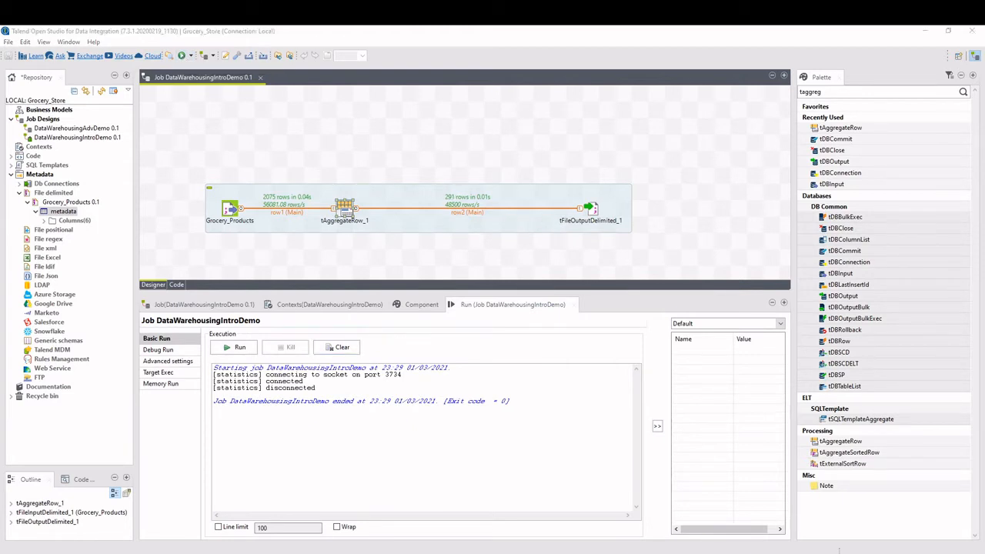
drag(0, 231, 484, 160)
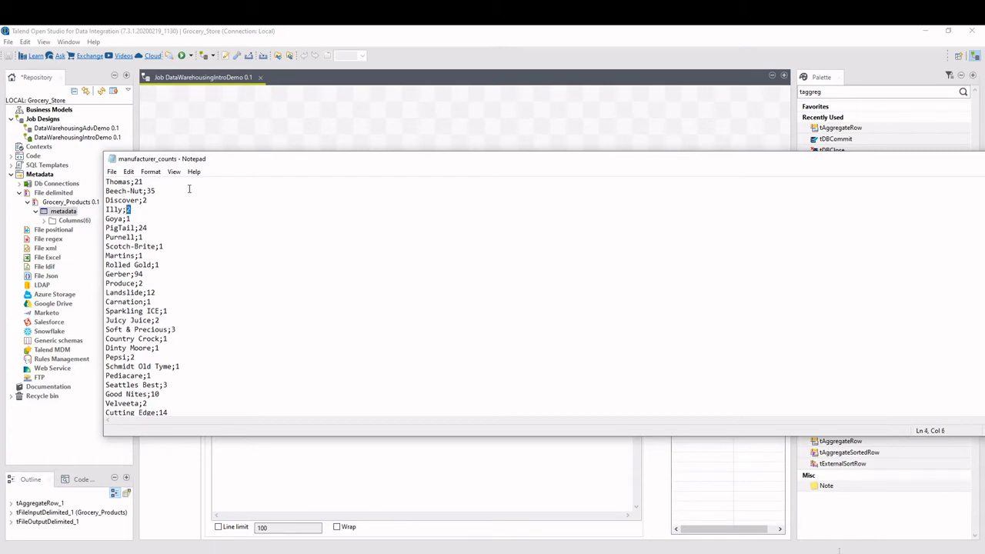
drag(235, 166, 190, 149)
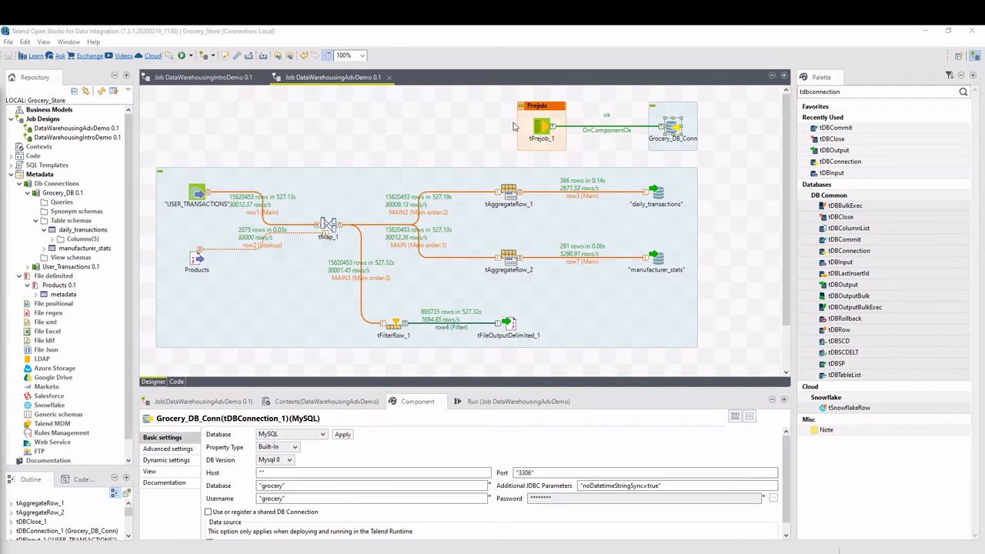
Examine the basic and advanced settings of the Grocery_DB_Conn connection in the DataWarehousingAdvDemo job.
click(498, 101)
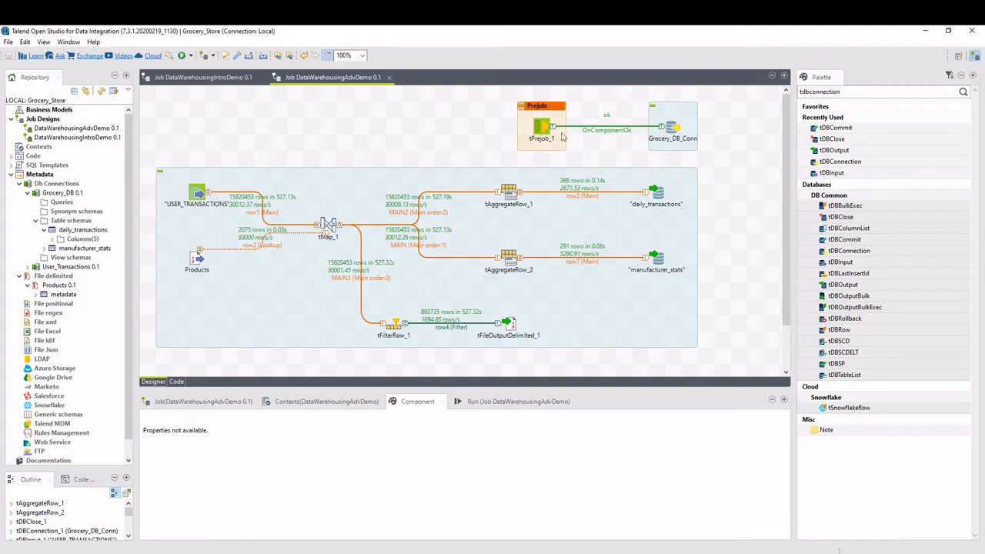
click(674, 132)
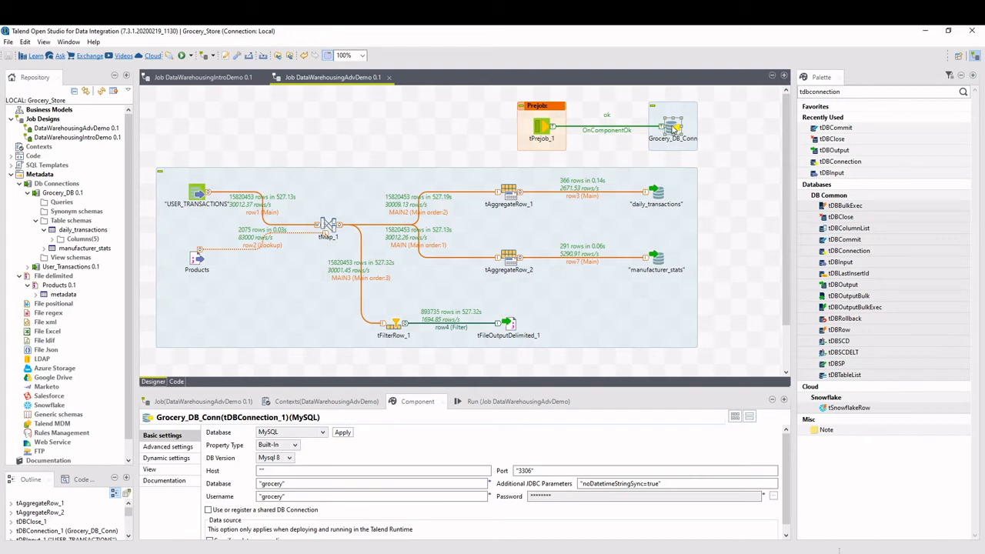
drag(470, 389, 469, 325)
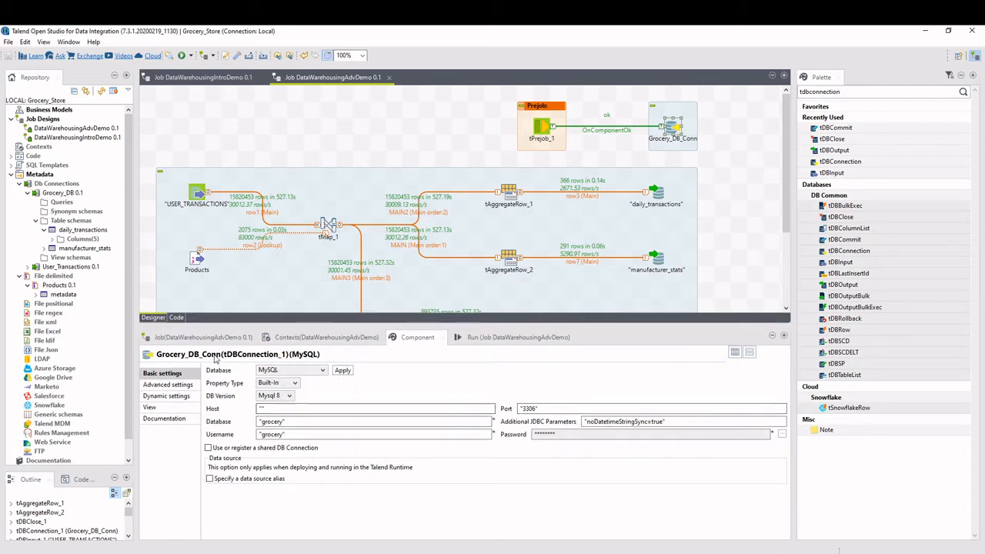
click(174, 386)
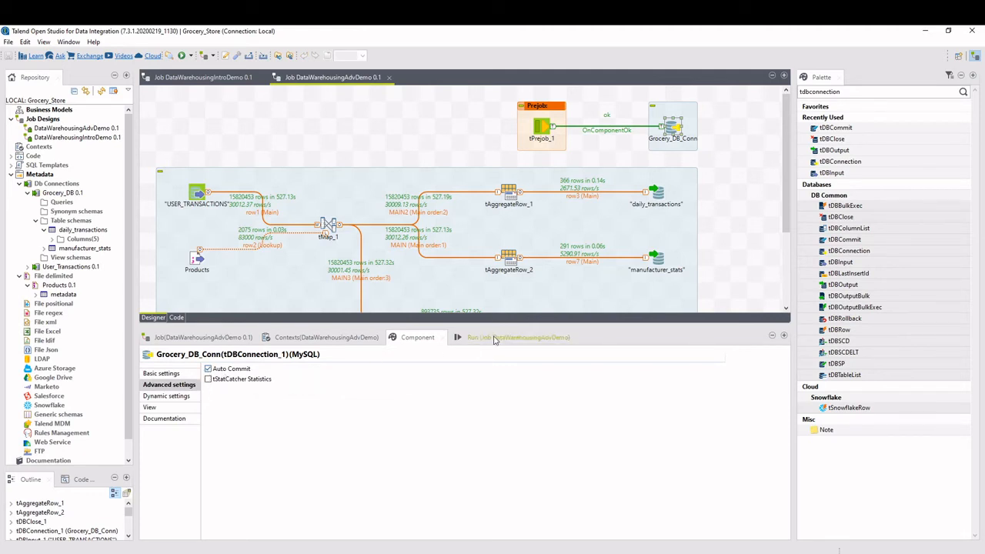
drag(492, 328, 492, 378)
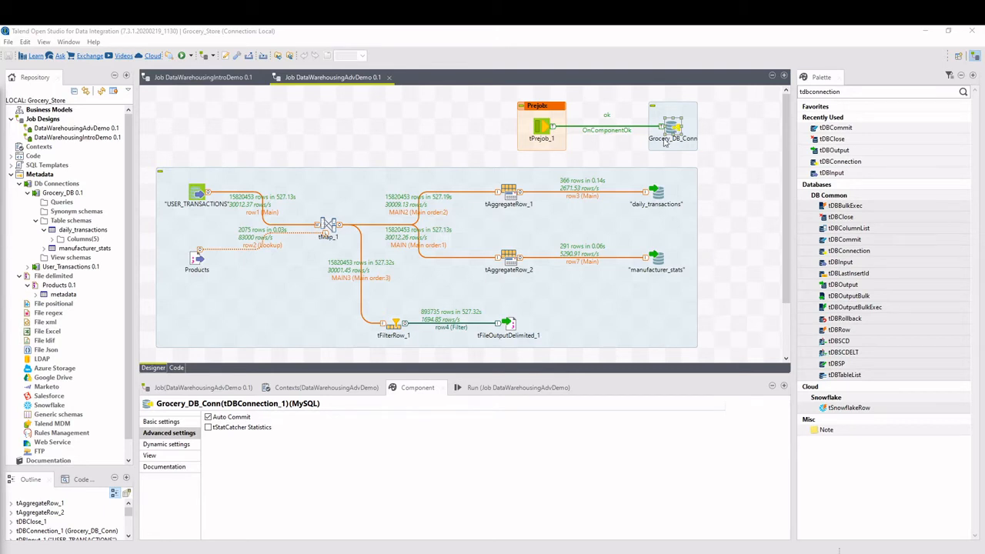
Review the settings of the daily_transactions and manufacturer_stats outputs and the USER_TRANSACTIONS and Products inputs.
click(657, 191)
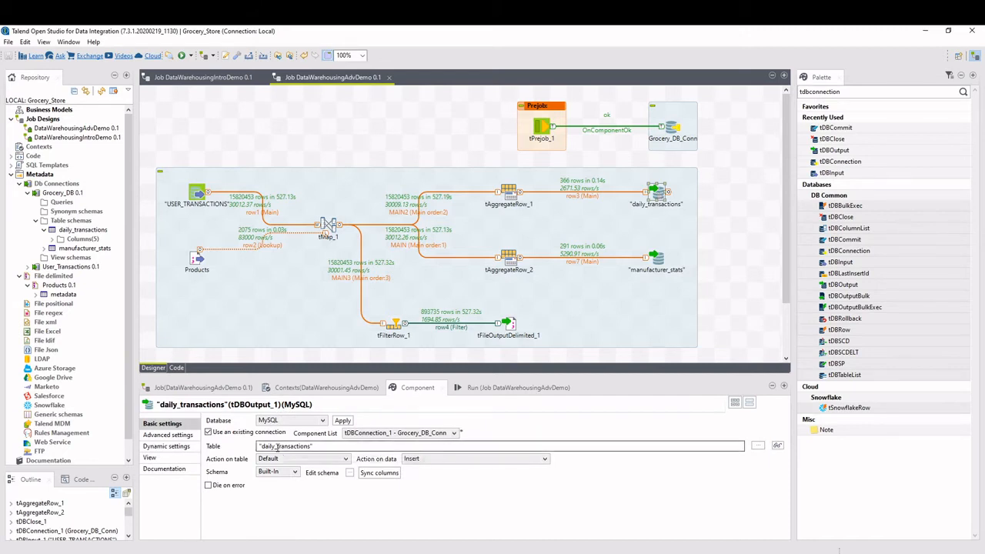
click(660, 262)
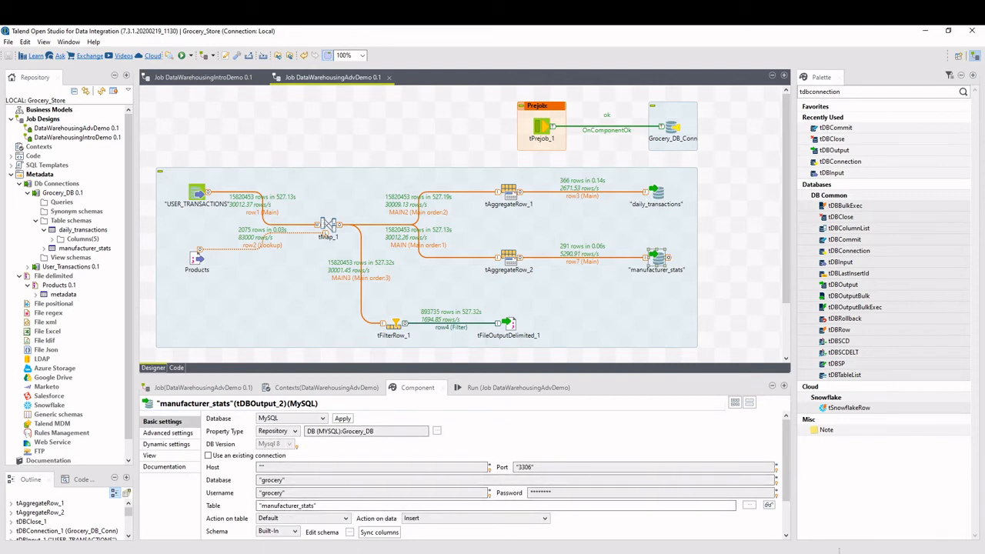
drag(551, 378, 551, 347)
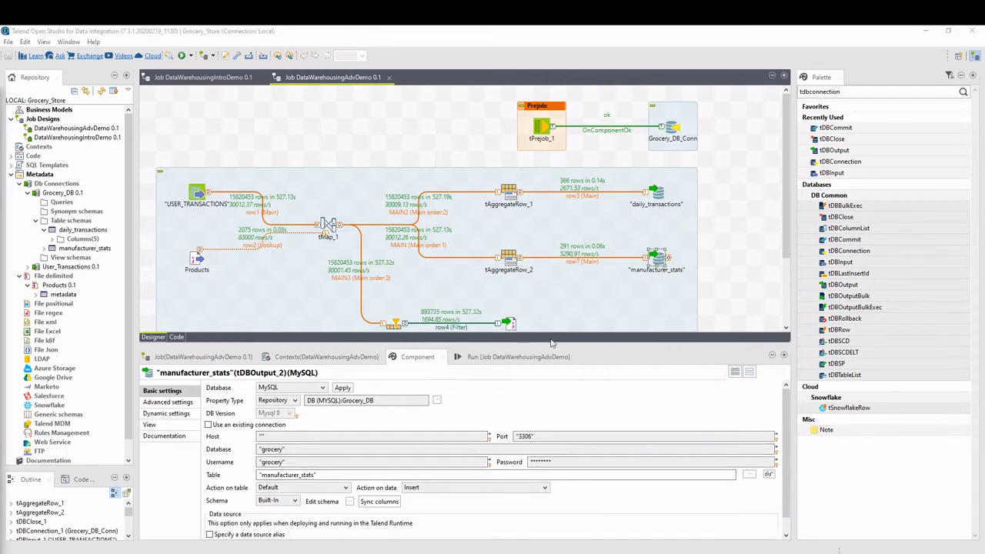
click(199, 194)
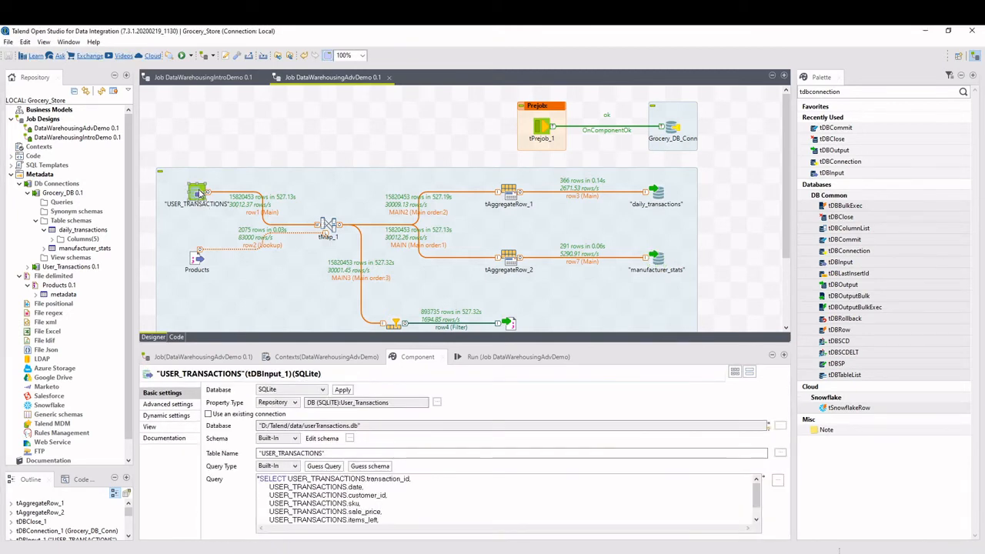
click(198, 260)
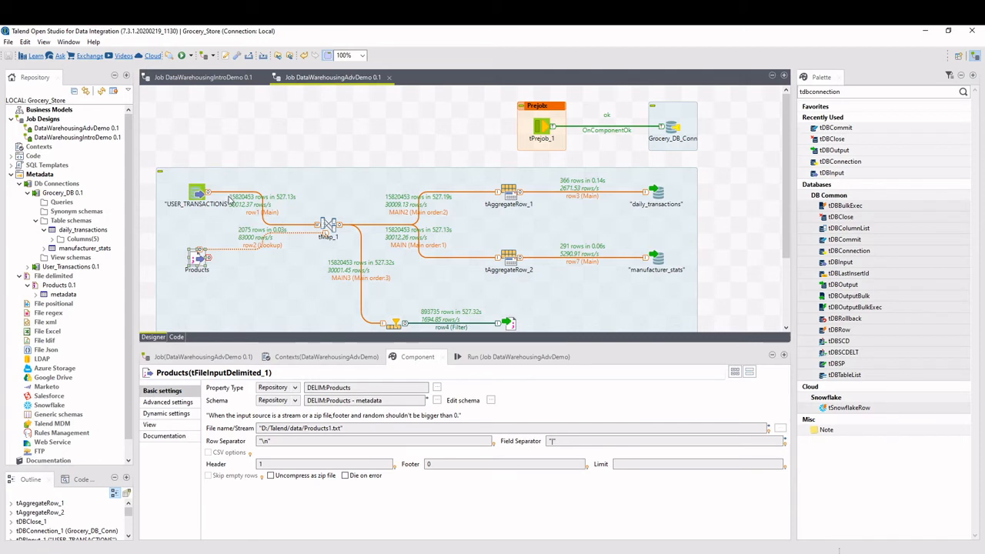
Open the tMap_1 map editor, examine how row1 and row2 map to the three MAIN outputs, and close it.
click(328, 225)
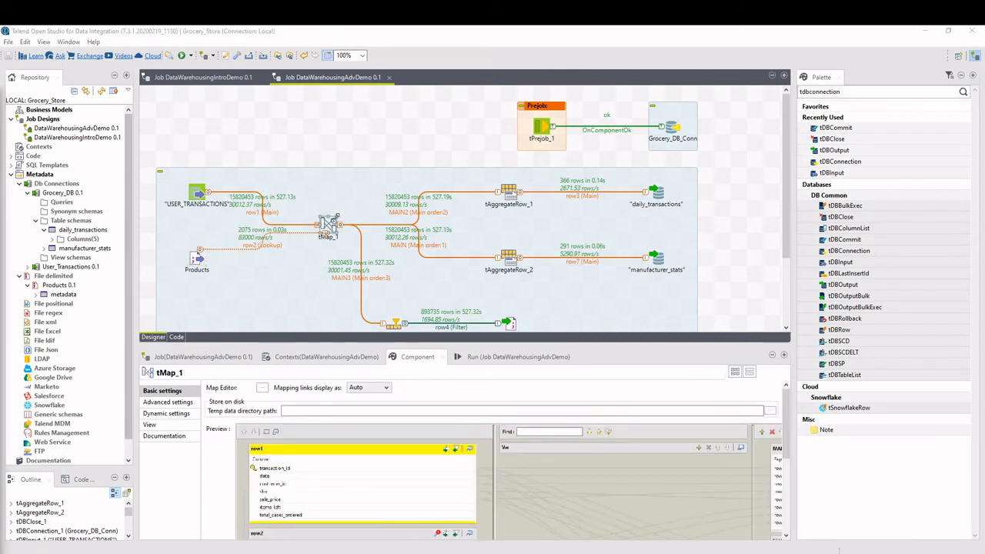
drag(414, 344, 414, 390)
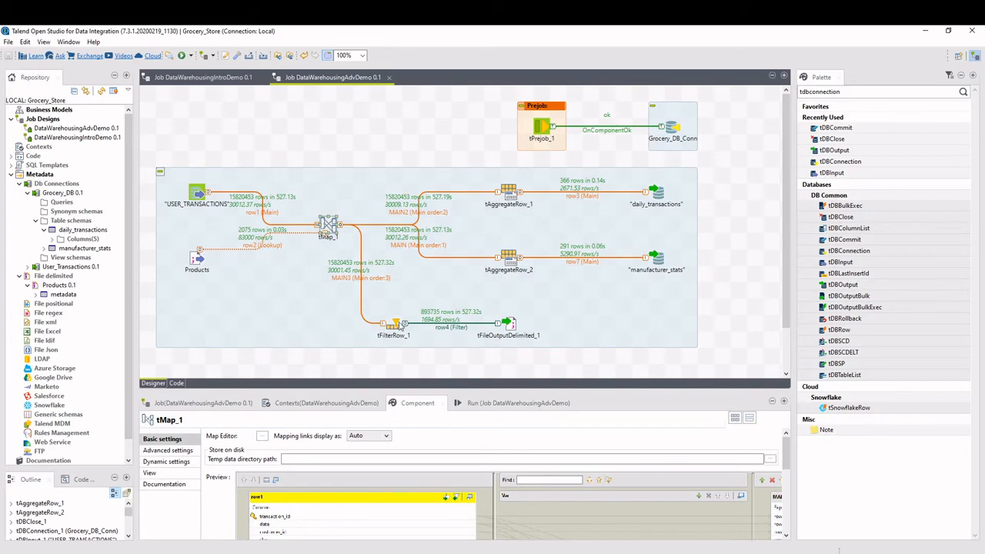
double_click(329, 225)
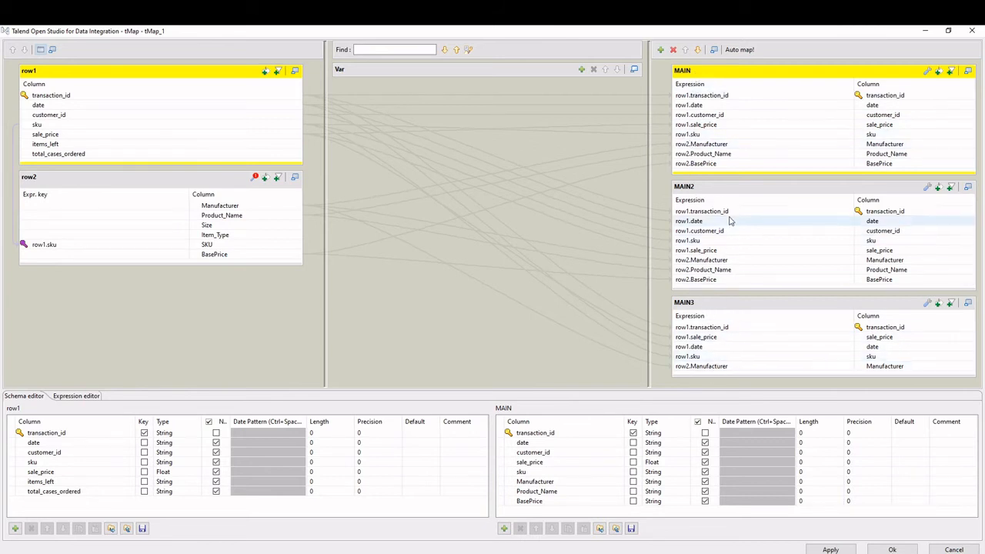
drag(722, 30, 0, 133)
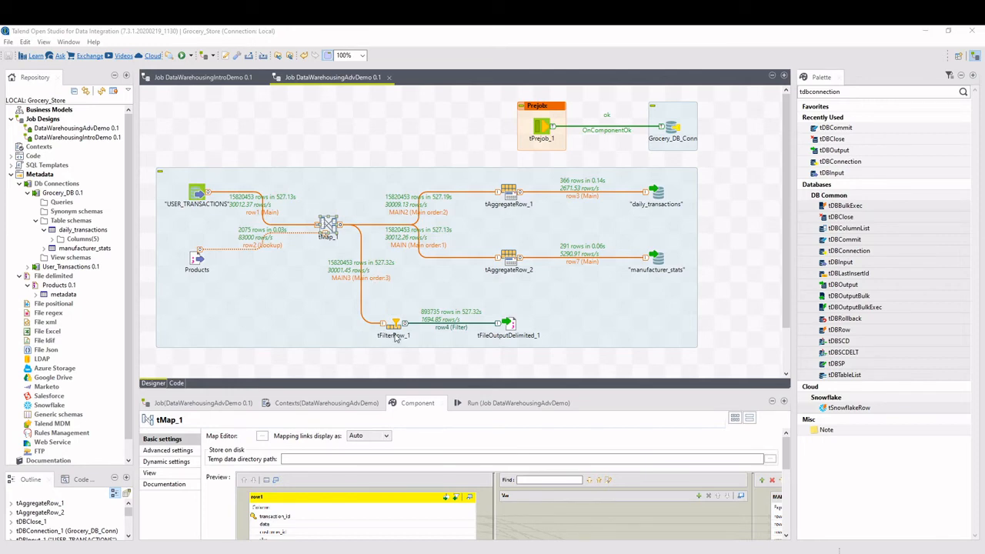
drag(0, 169, 571, 79)
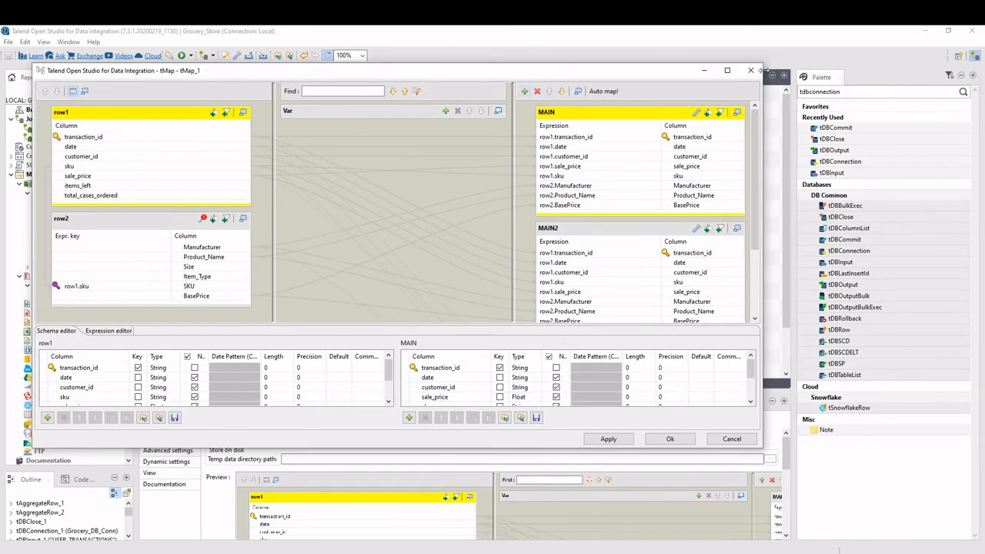
click(751, 70)
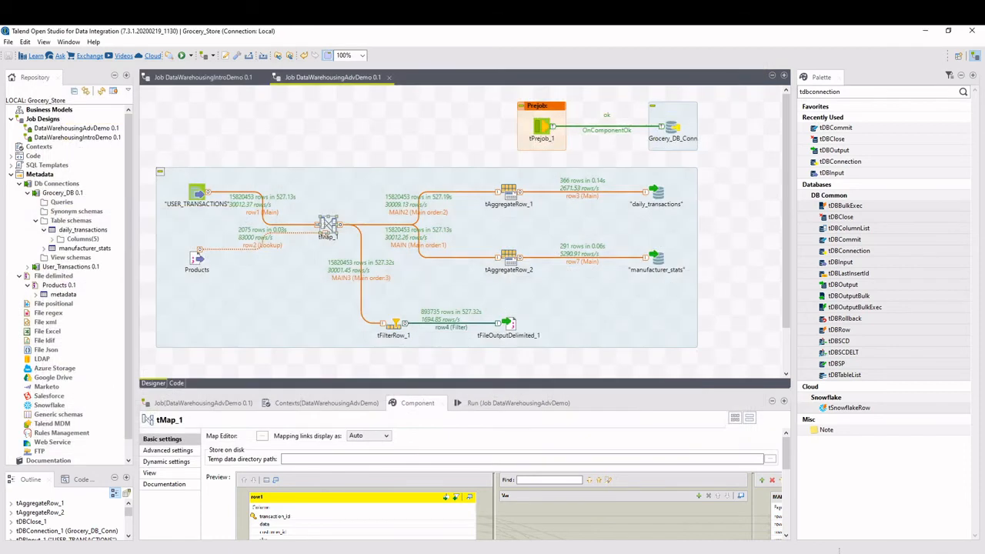
Review the group-by columns and operations of tAggregateRow_1 and tAggregateRow_2.
click(509, 193)
drag(473, 389, 458, 253)
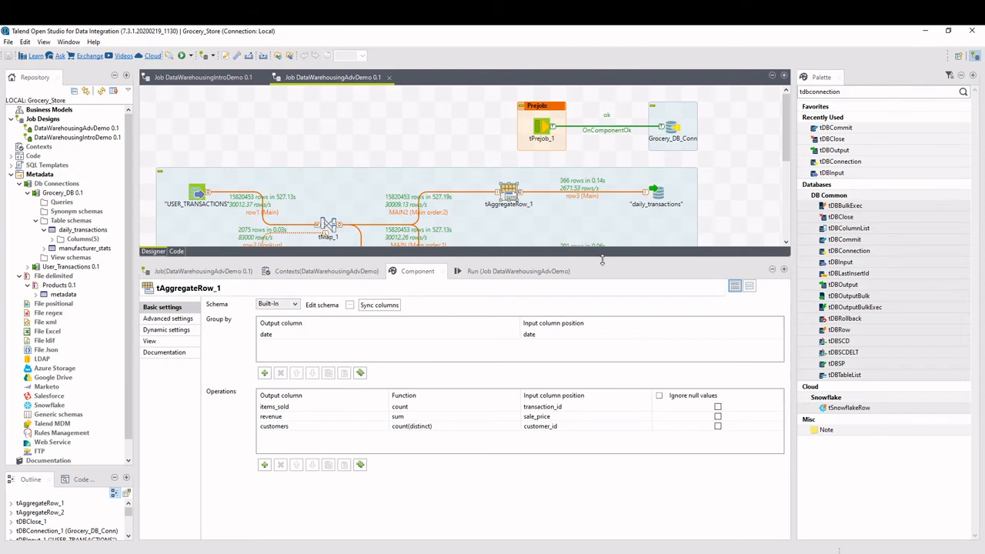
drag(603, 261, 603, 347)
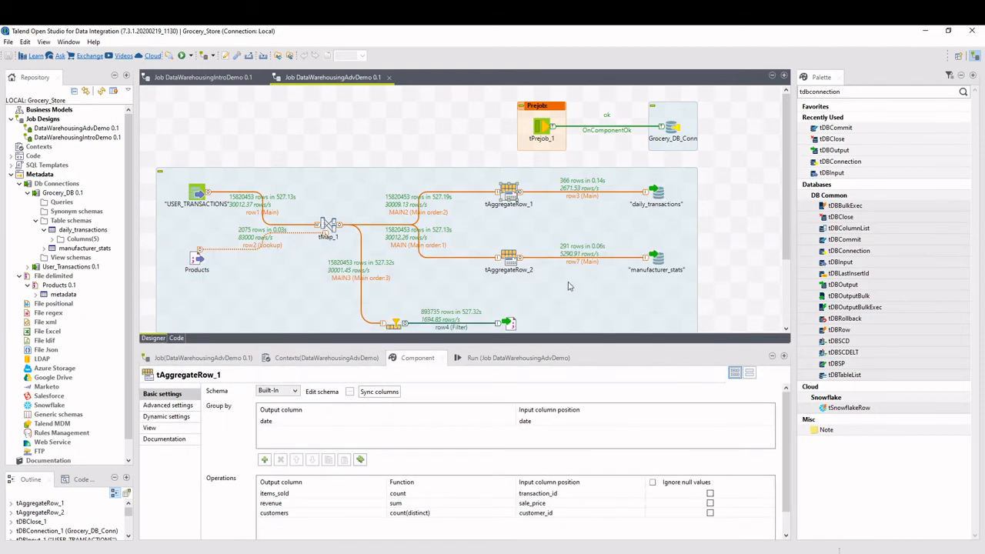
click(509, 258)
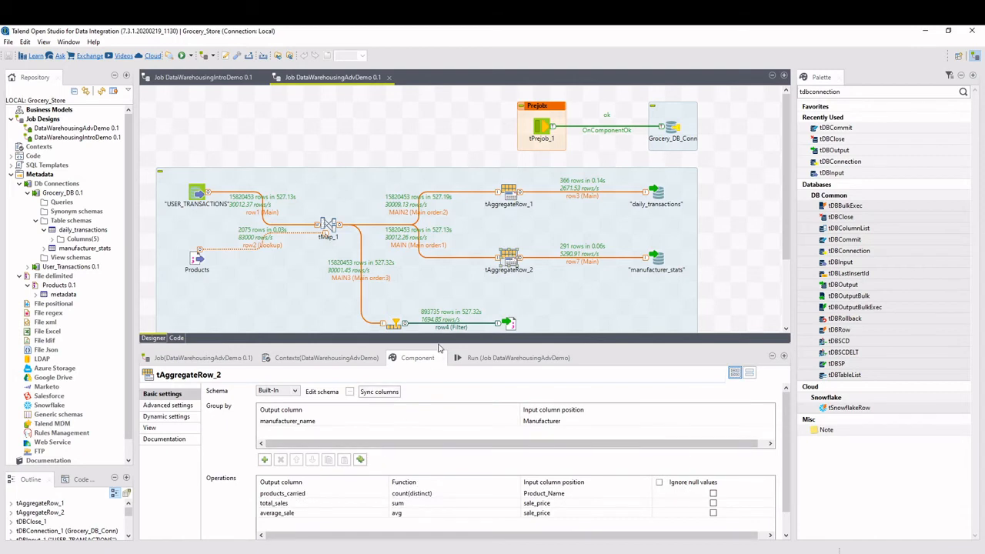
drag(461, 345, 461, 319)
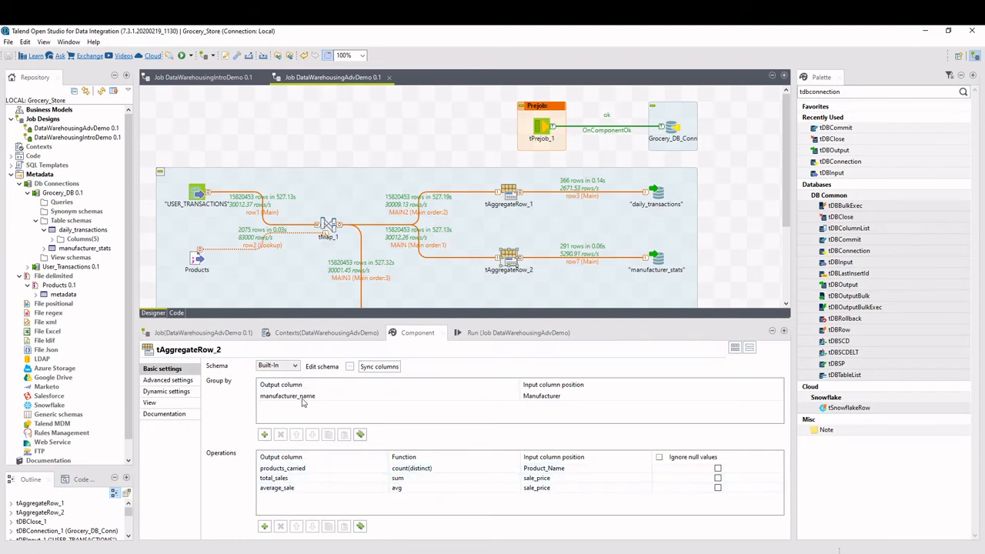
Change the function of the average_sale operation in tAggregateRow_2 to sum and set it back to avg.
click(403, 490)
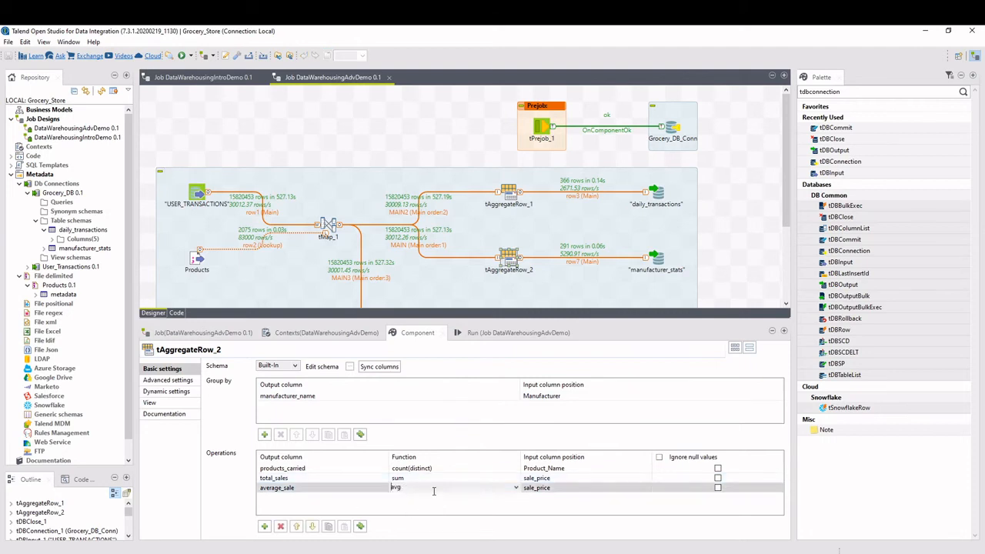
click(517, 489)
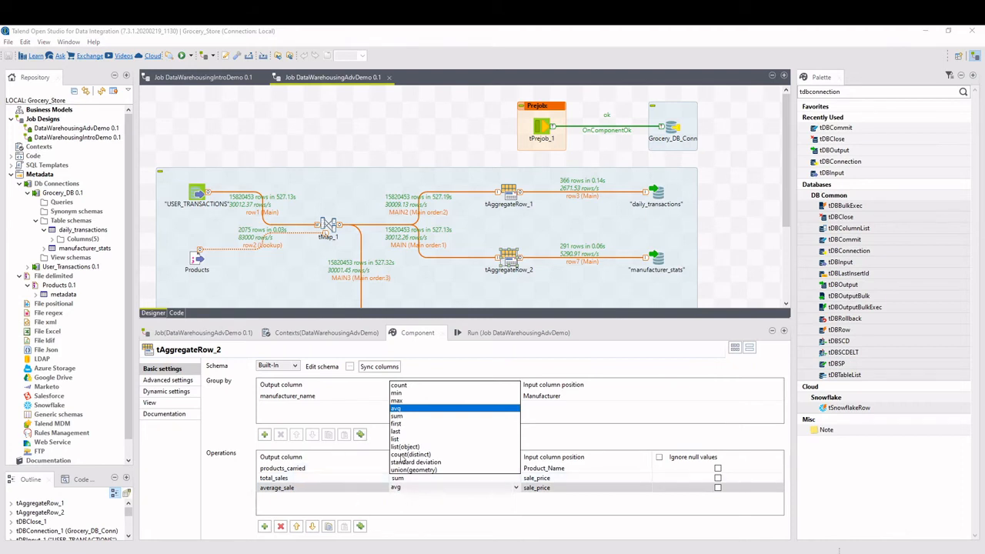
click(405, 417)
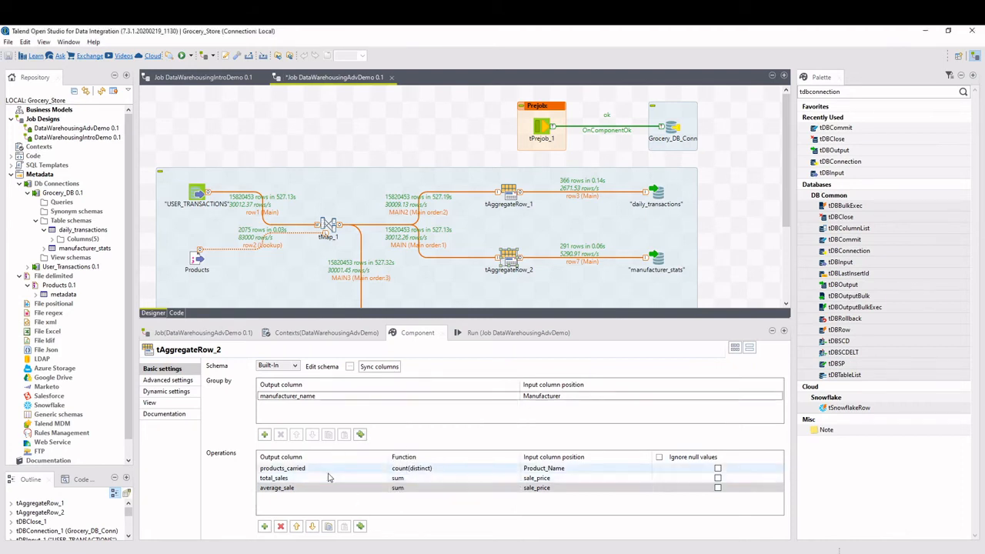
click(402, 493)
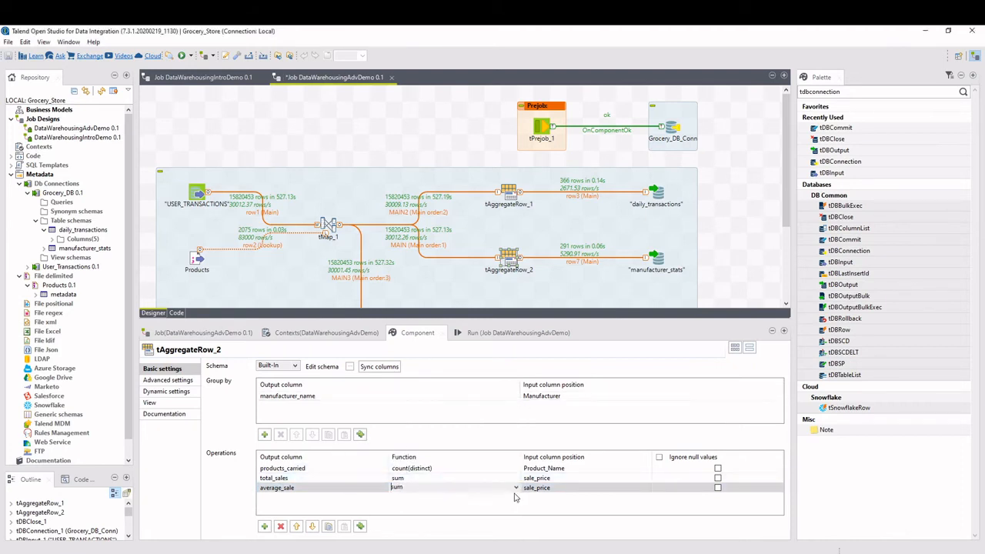
click(403, 488)
click(404, 410)
Change the input column of the average_sale operation in tAggregateRow_2 to BasePrice and set it back to sale_price.
click(599, 494)
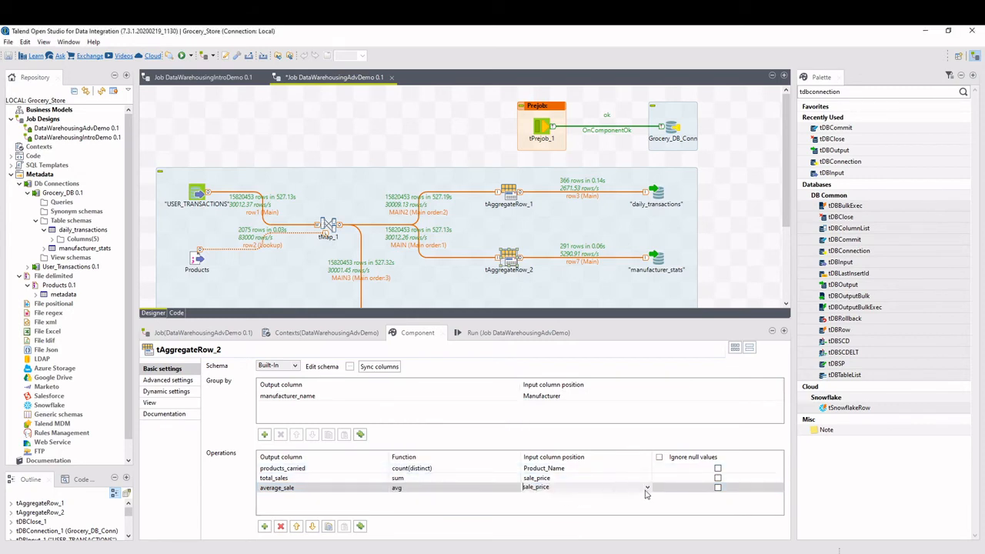
click(647, 488)
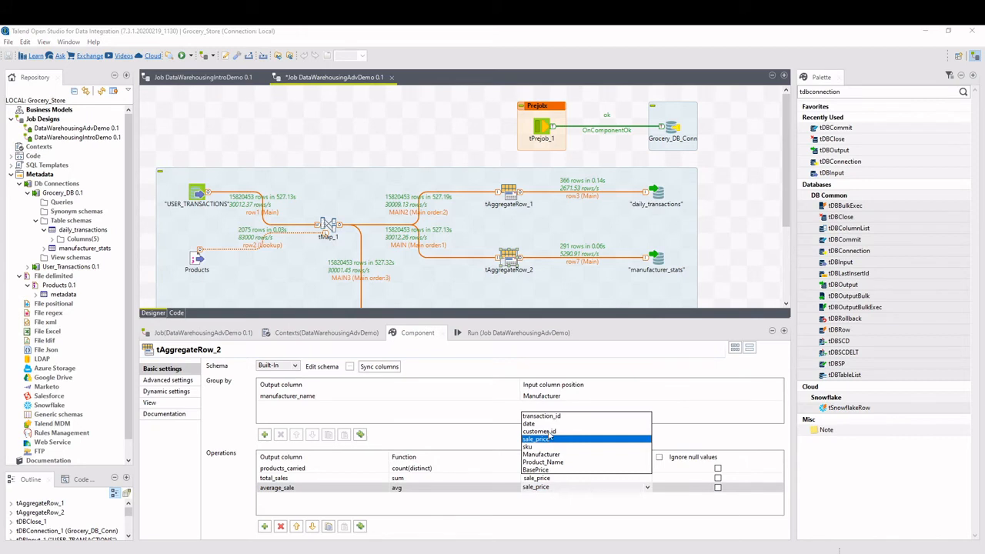
click(539, 470)
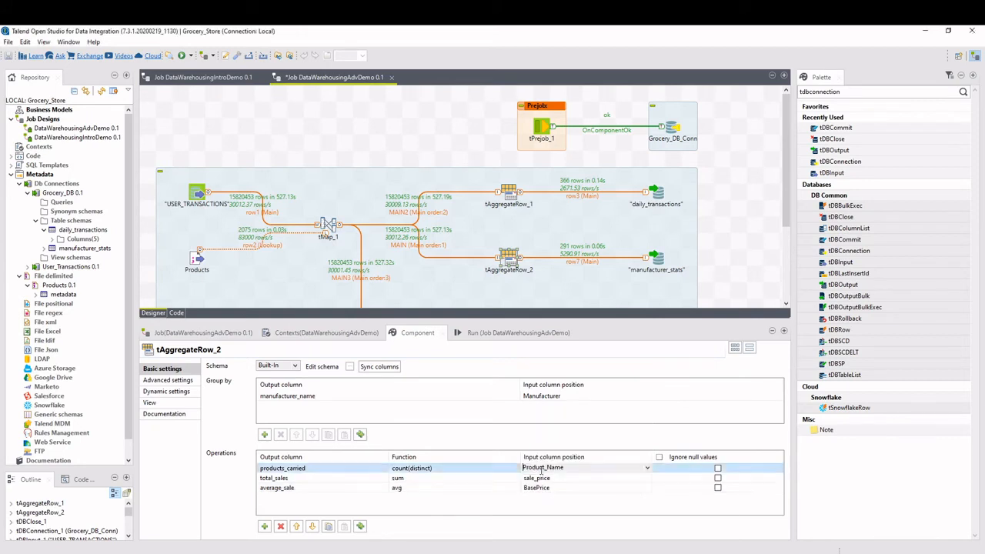
click(648, 490)
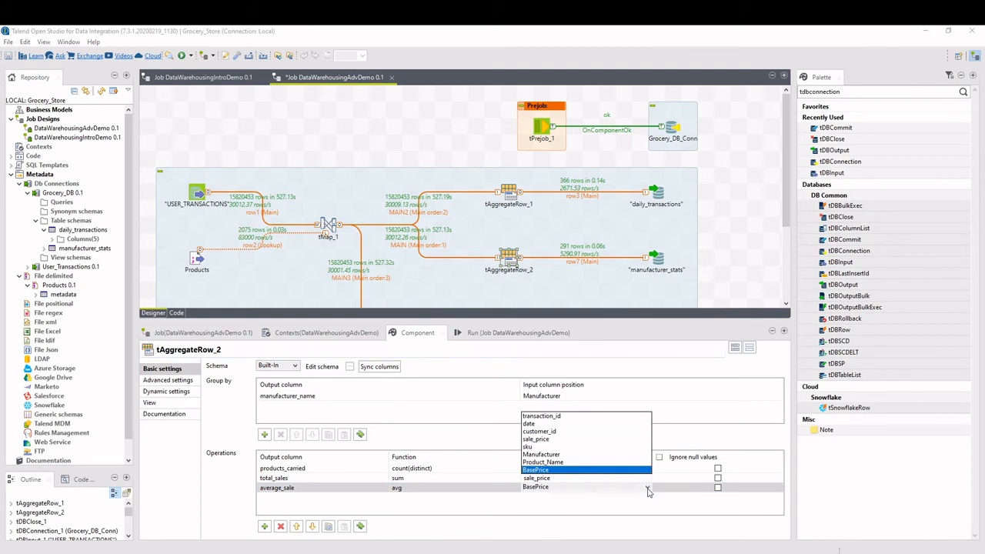
click(536, 439)
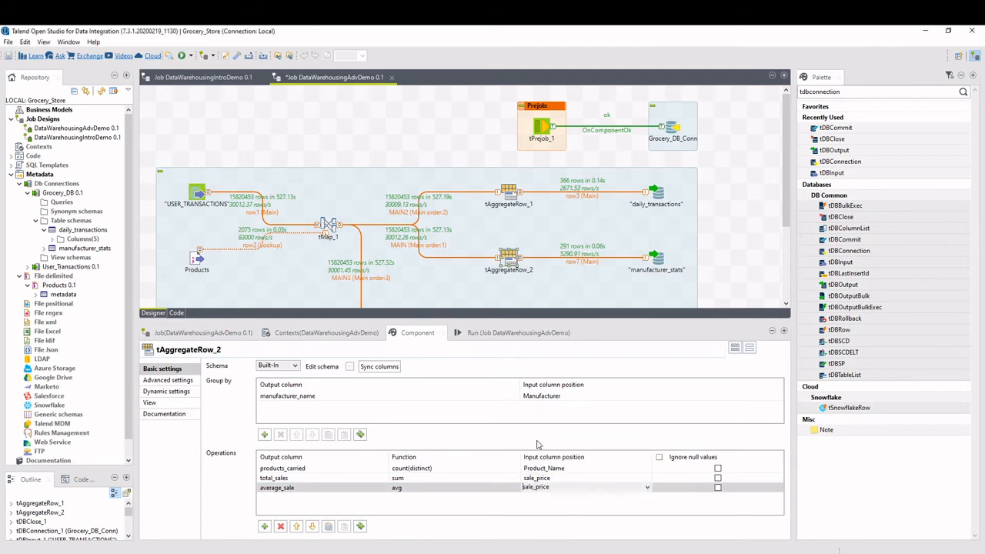
Enlarge the job canvas, and examine the loaded rows of the daily_transactions and manufacturer_stats tables in phpMyAdmin.
drag(450, 322, 450, 368)
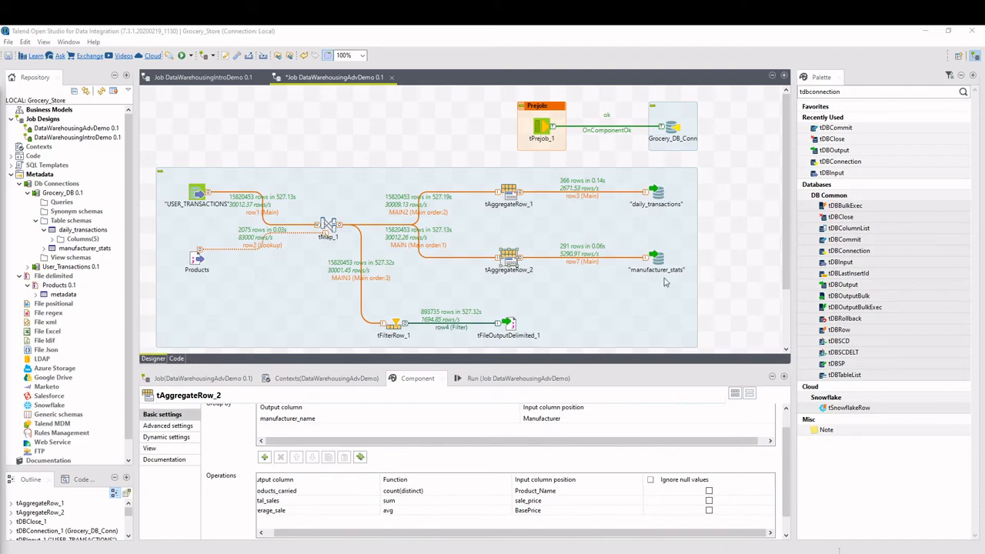
drag(0, 100, 449, 26)
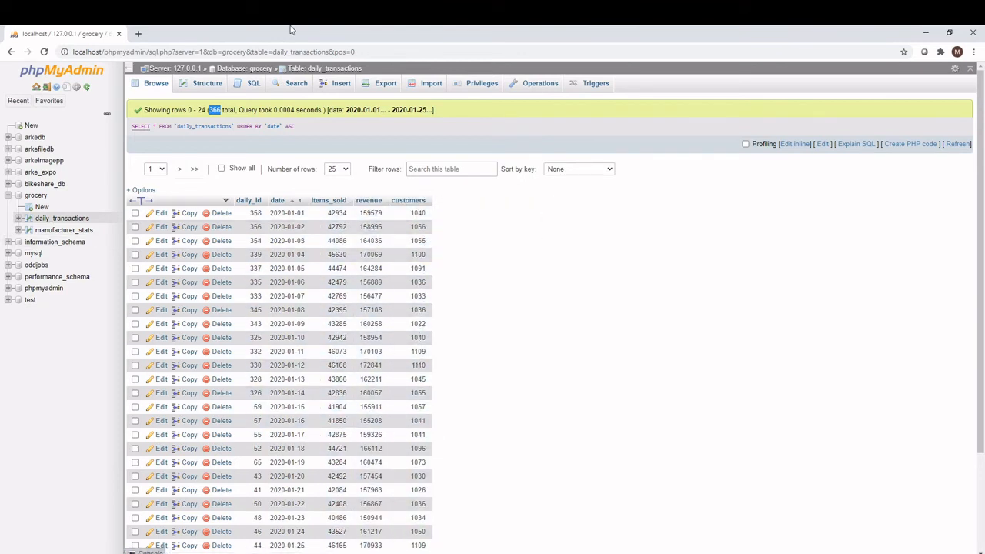
click(81, 230)
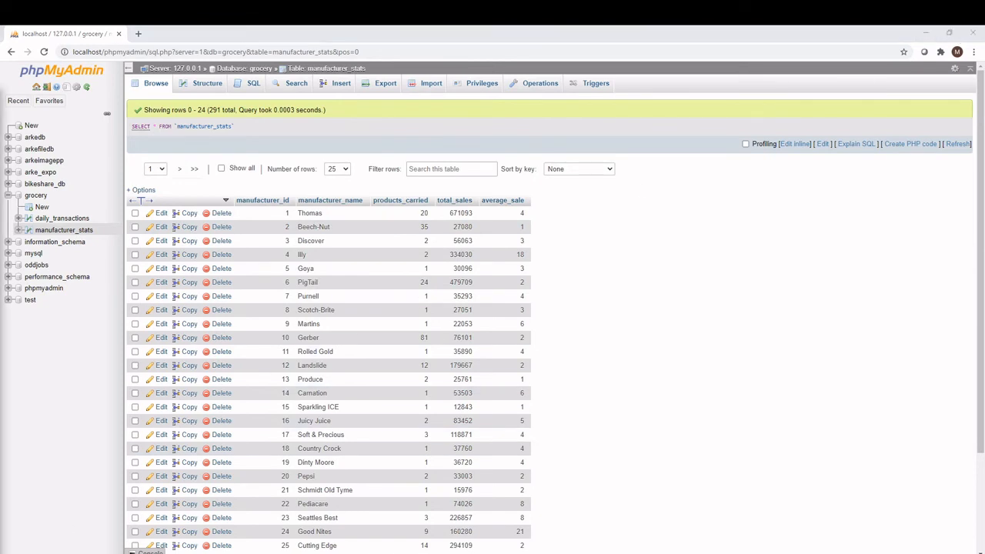
click(926, 33)
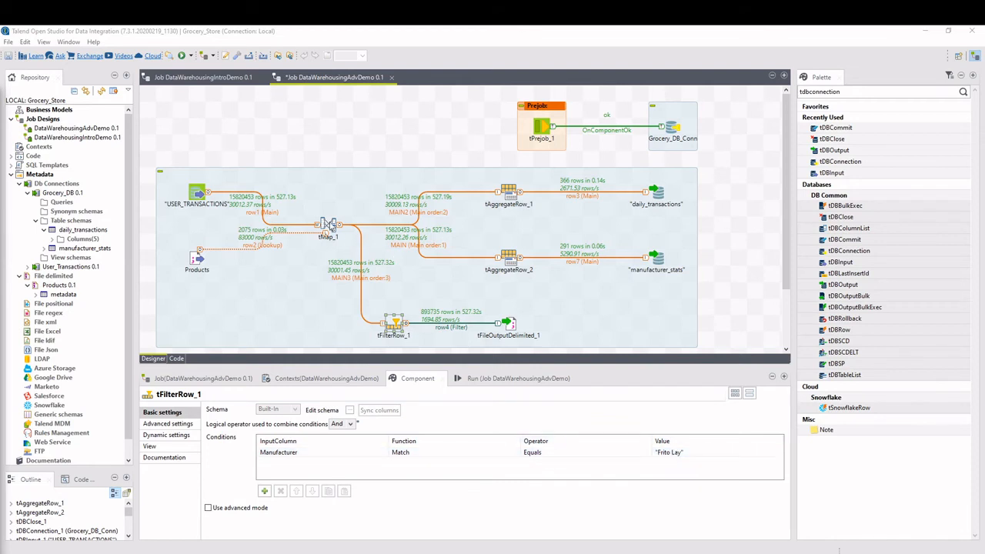
Check the output file name in tFileOutputDelimited_1, and examine the columns of the frito_lay_info file in Excel.
click(508, 325)
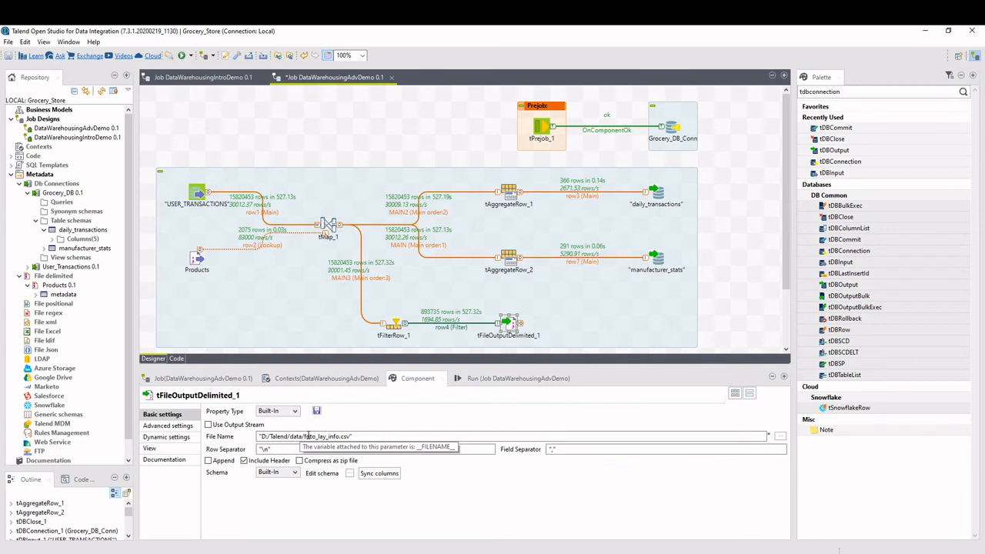
drag(305, 437, 342, 437)
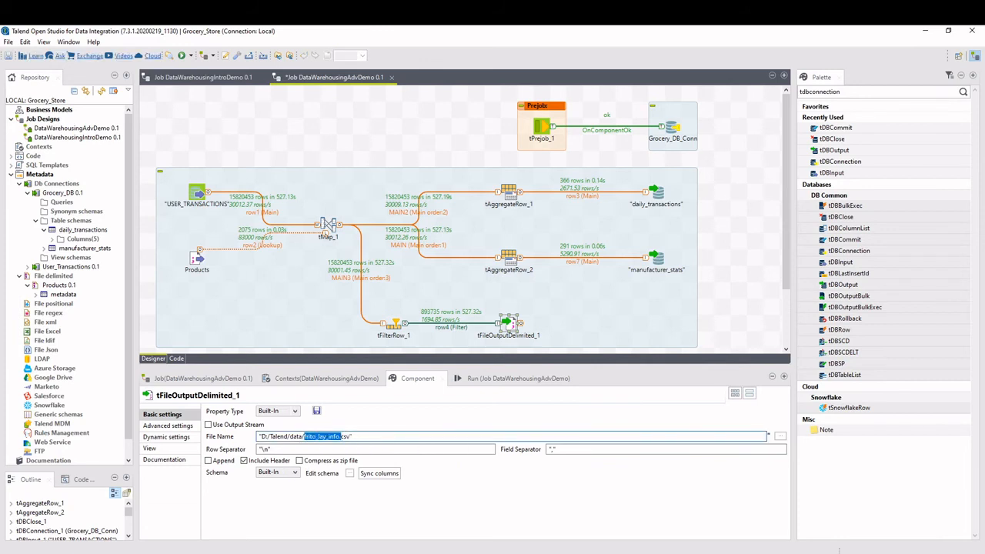
key(alt+Tab)
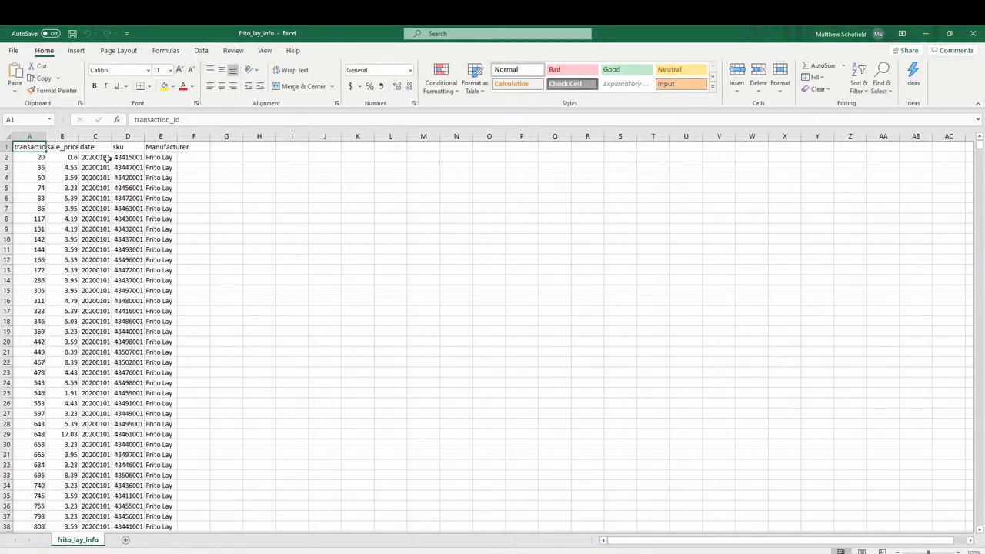
click(103, 158)
click(40, 156)
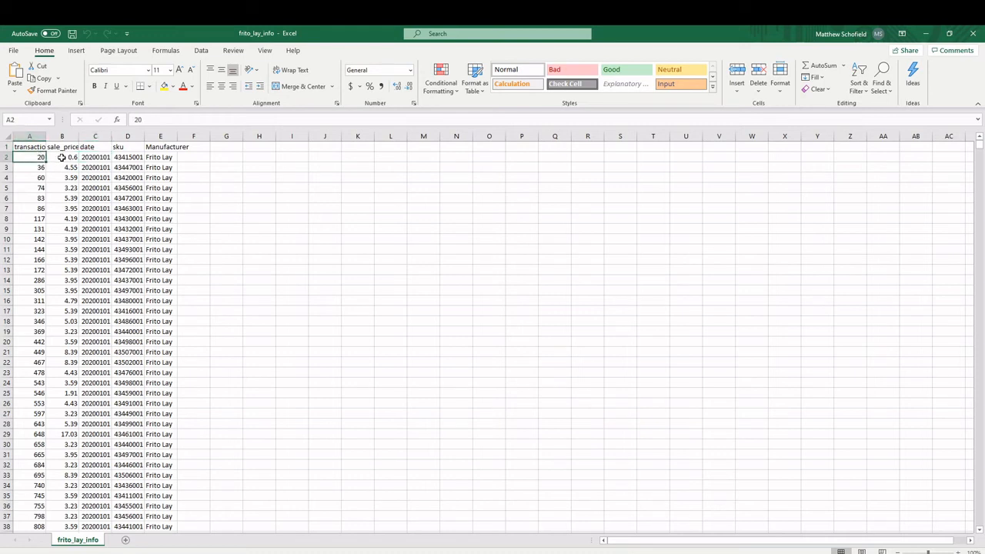
click(62, 158)
click(139, 157)
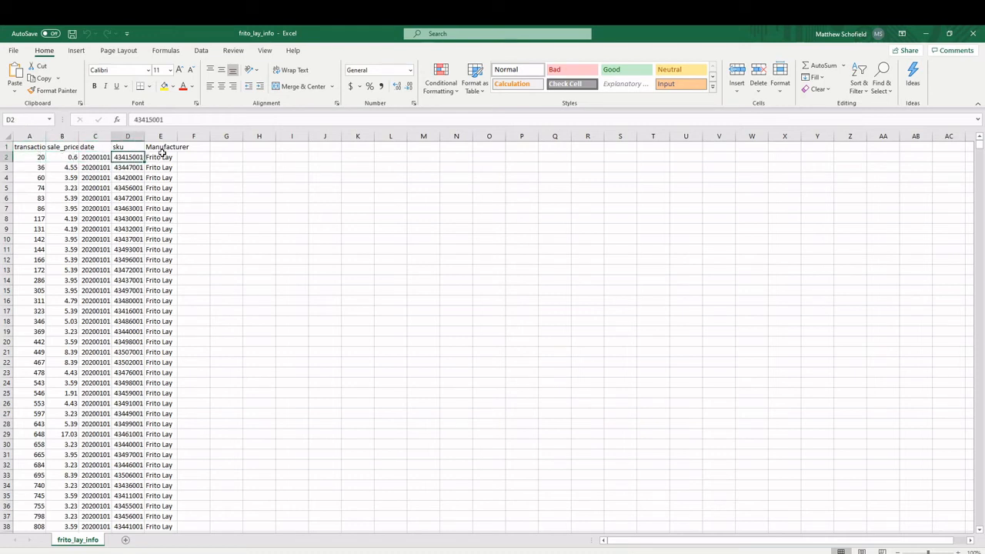
click(159, 157)
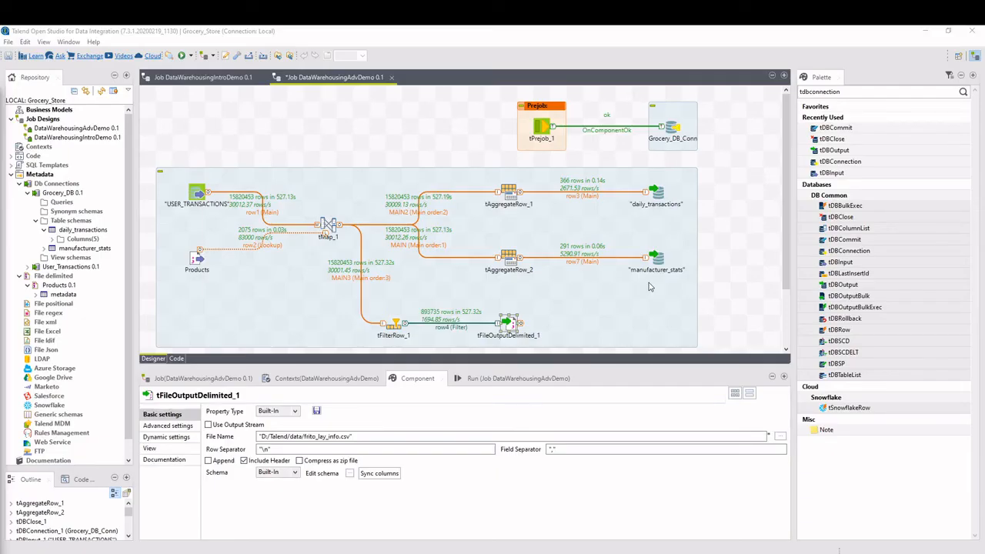
Return to Talend and review the settings of the tDBClose_1 component in the Postjob section.
scroll(649, 286, down, 3)
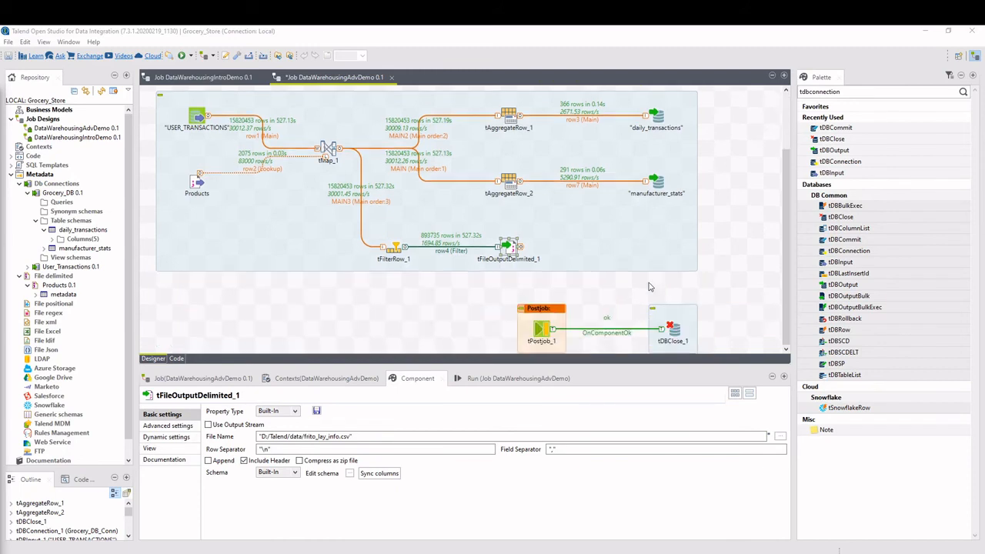
click(583, 363)
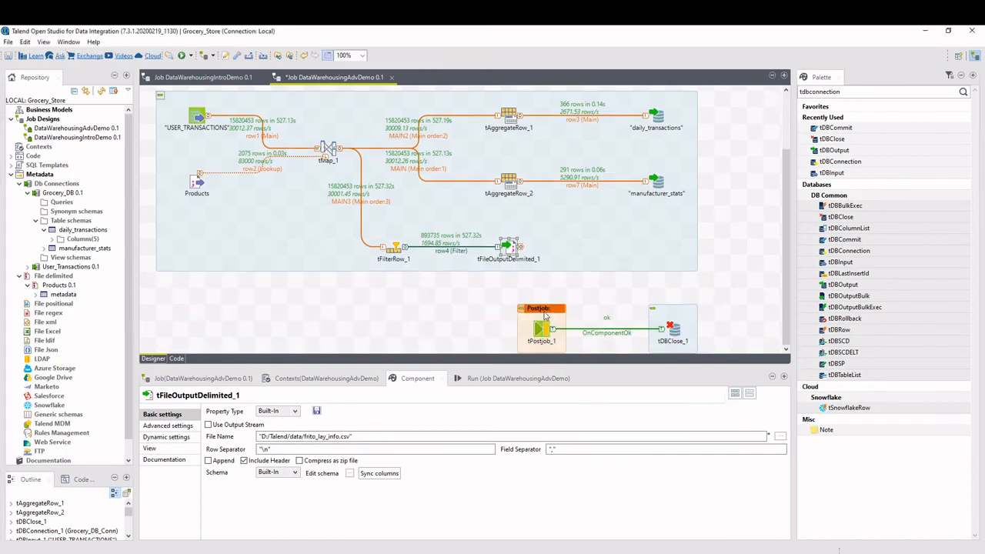
click(674, 331)
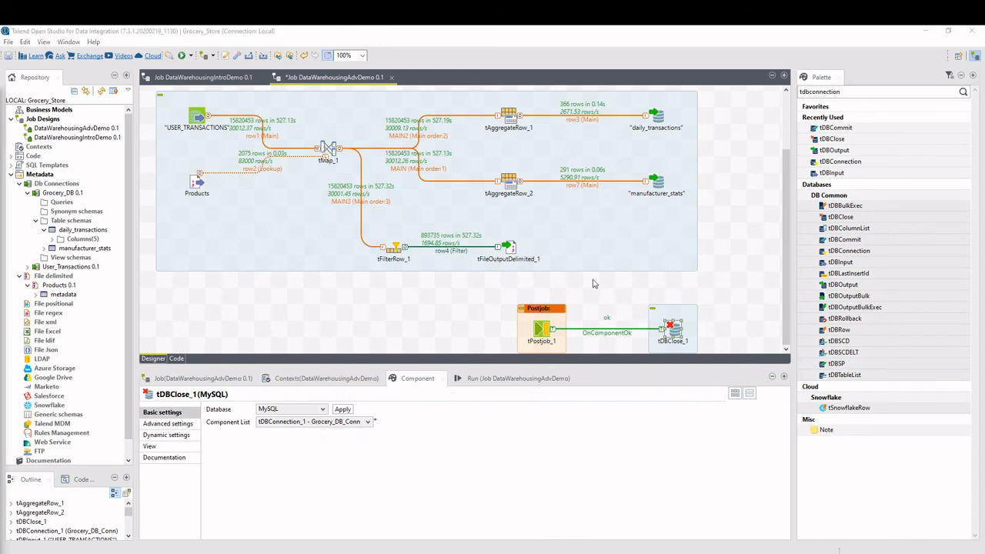
Enlarge the job diagram to 150% and examine the row statistics along the flows from the inputs through tMap_1 to the outputs.
scroll(593, 283, up, 2)
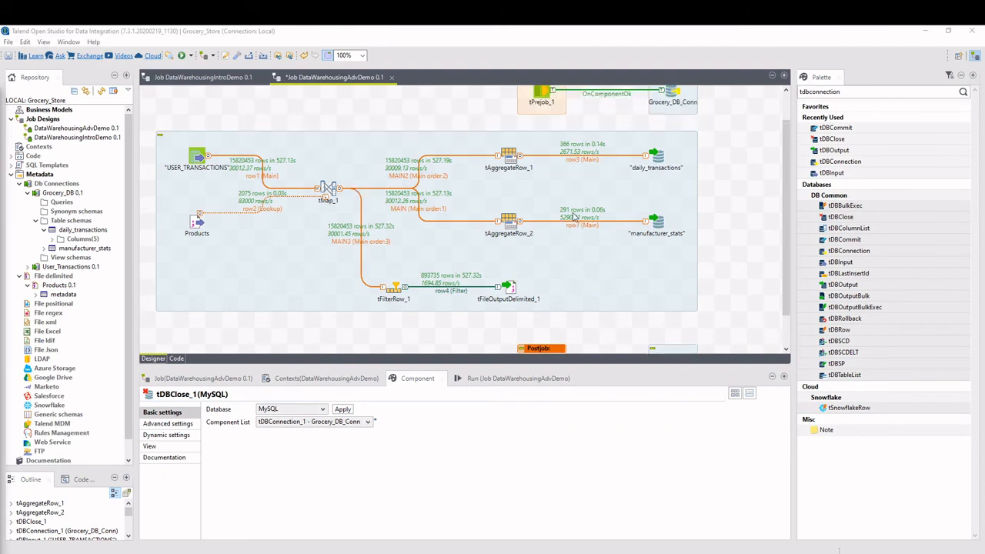
ctrl+scroll(573, 216, up, 3)
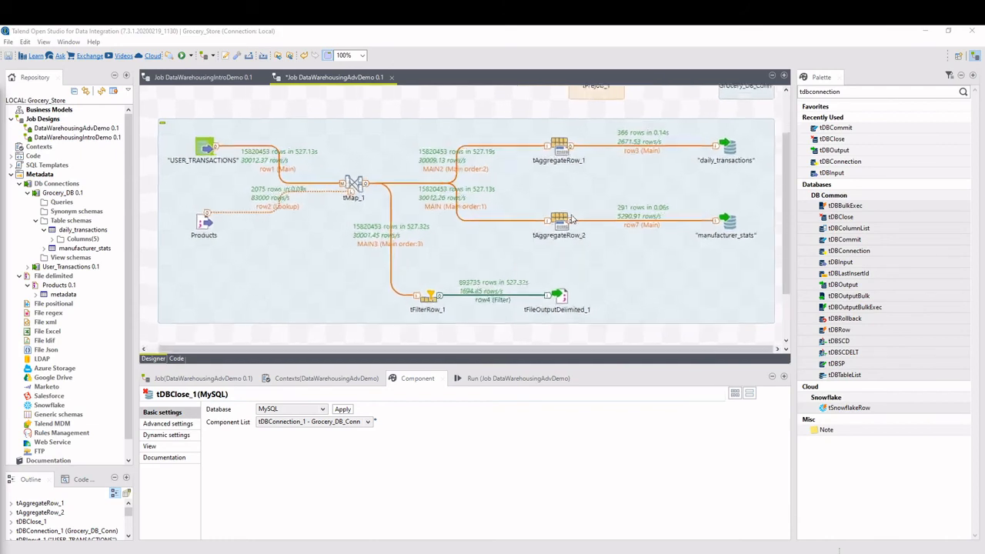
drag(603, 348, 653, 348)
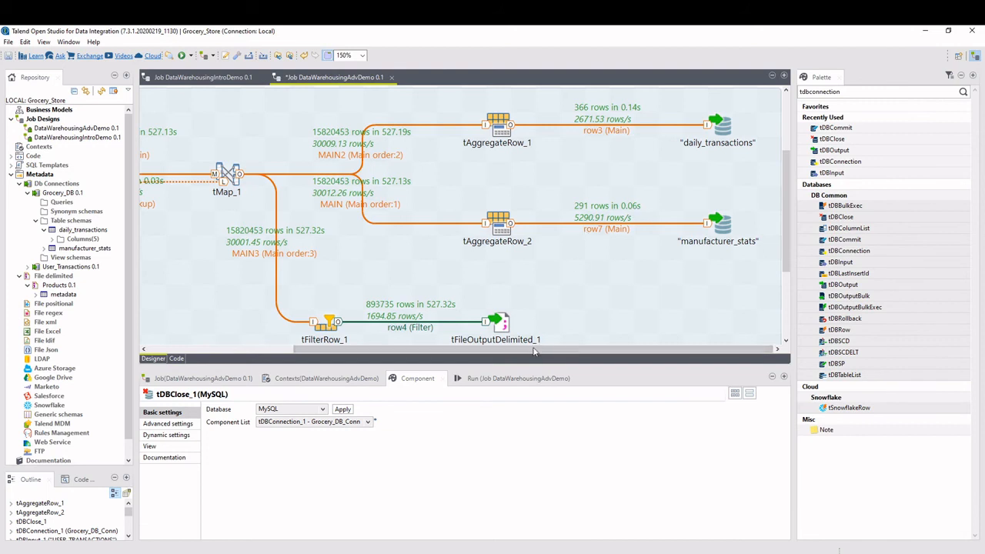
drag(531, 352, 381, 352)
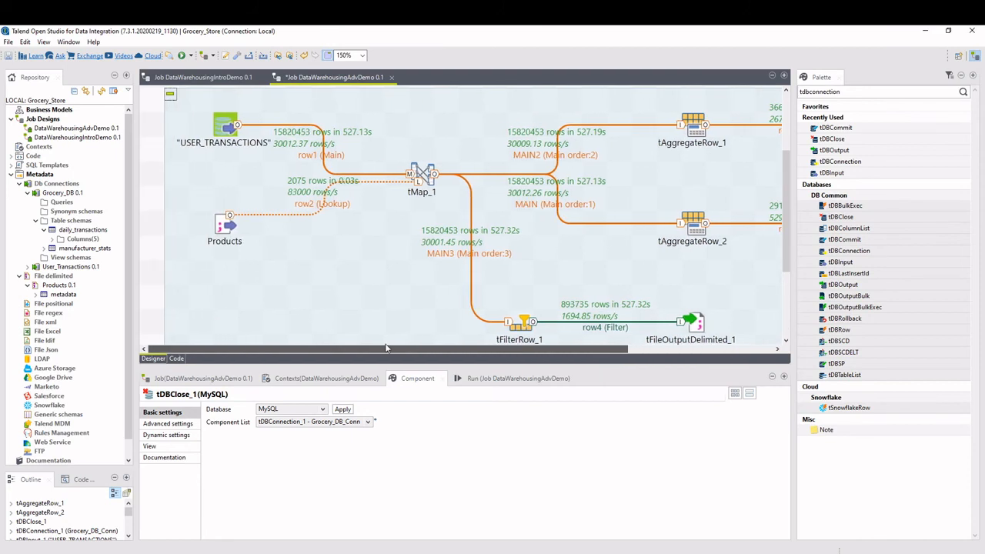